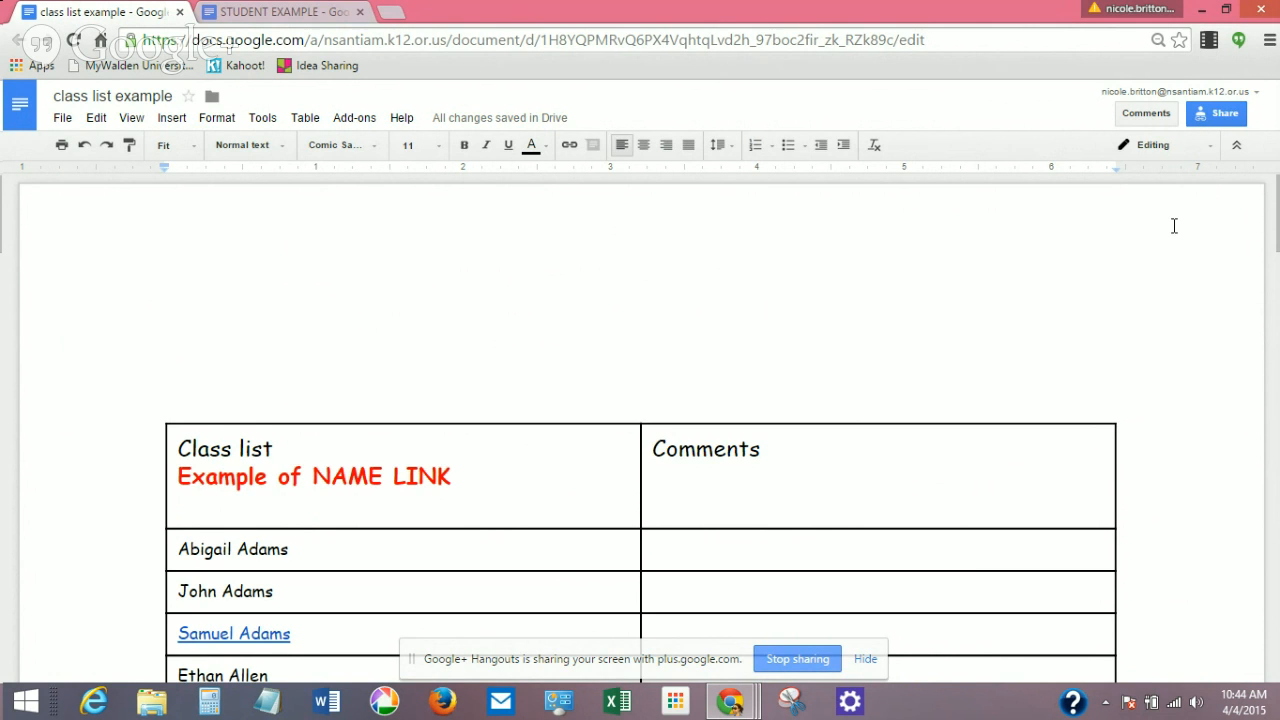
Open the class list's detailed link sharing settings, leaving link access at Can edit.
{"action": "left_click", "coordinate": [1198, 116]}
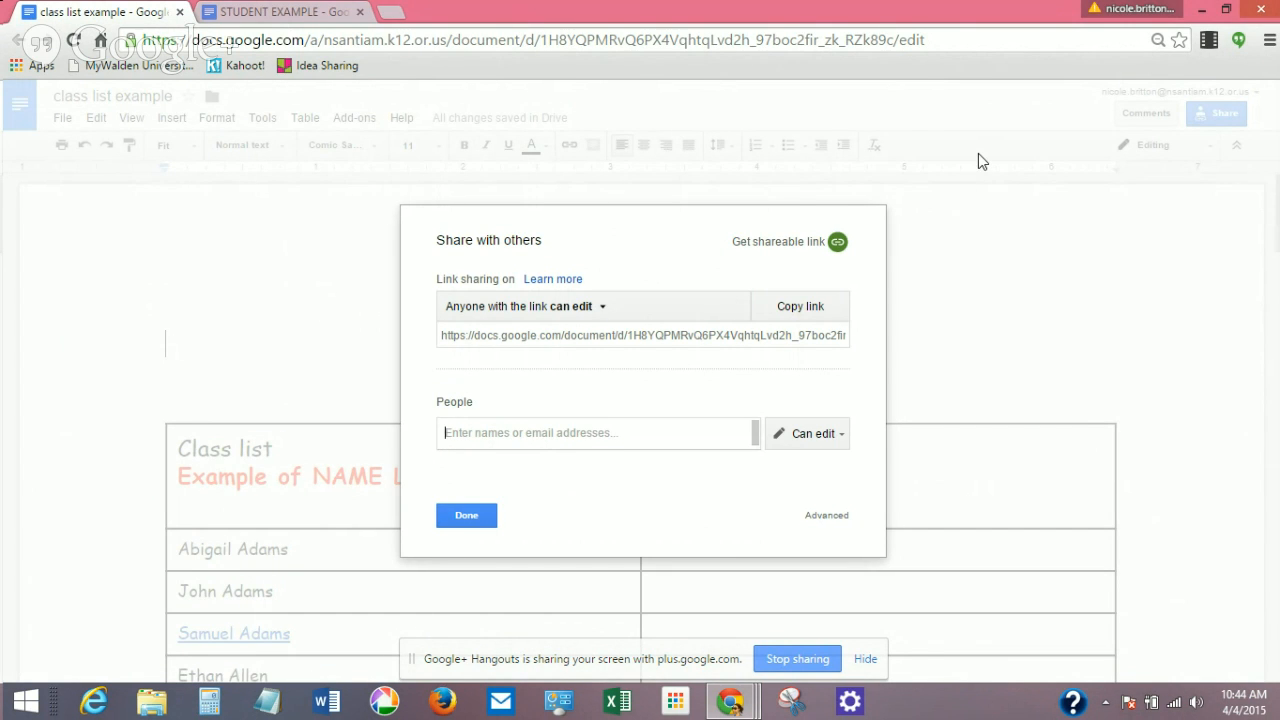
{"action": "left_click", "coordinate": [468, 516]}
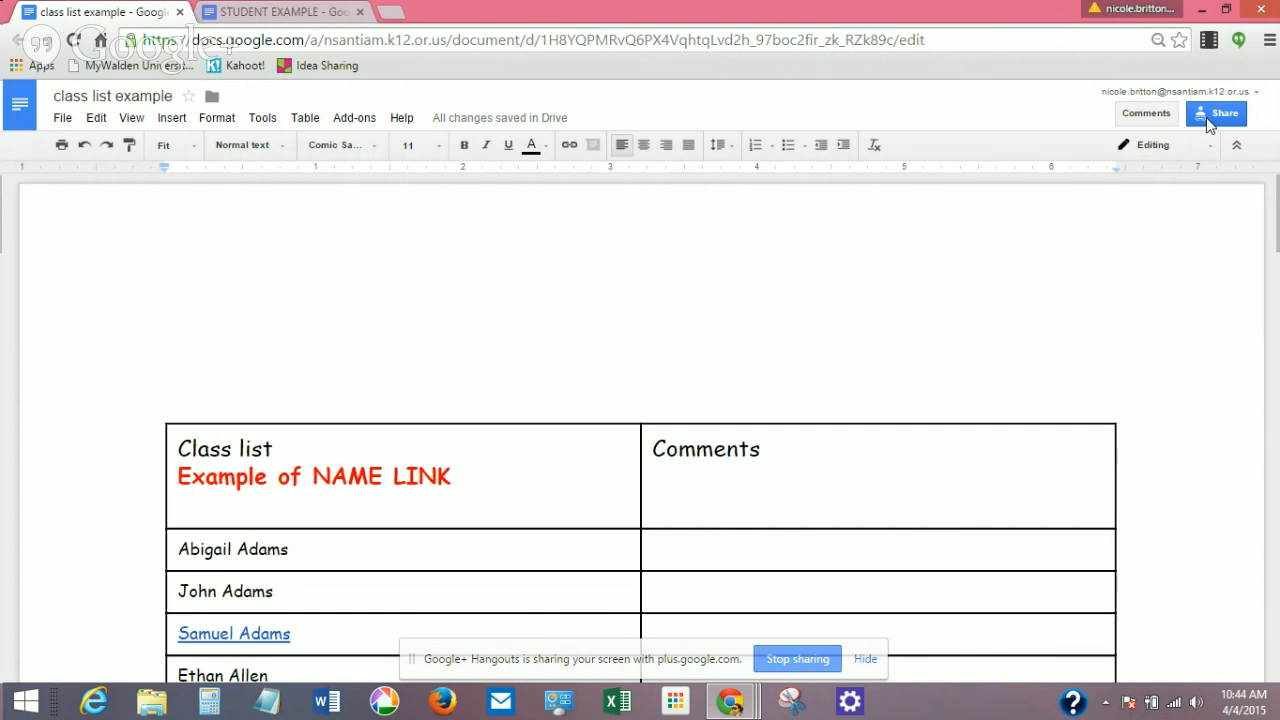
{"action": "left_click", "coordinate": [1222, 117]}
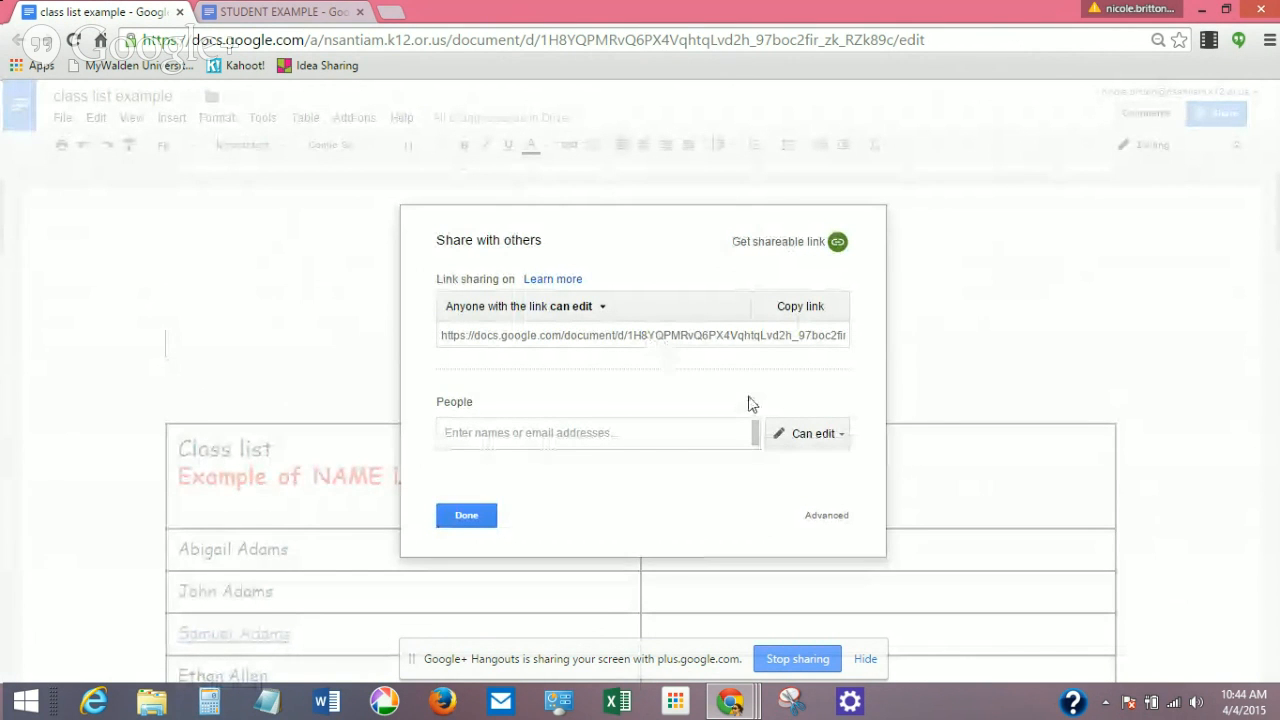
{"action": "left_click", "coordinate": [824, 516]}
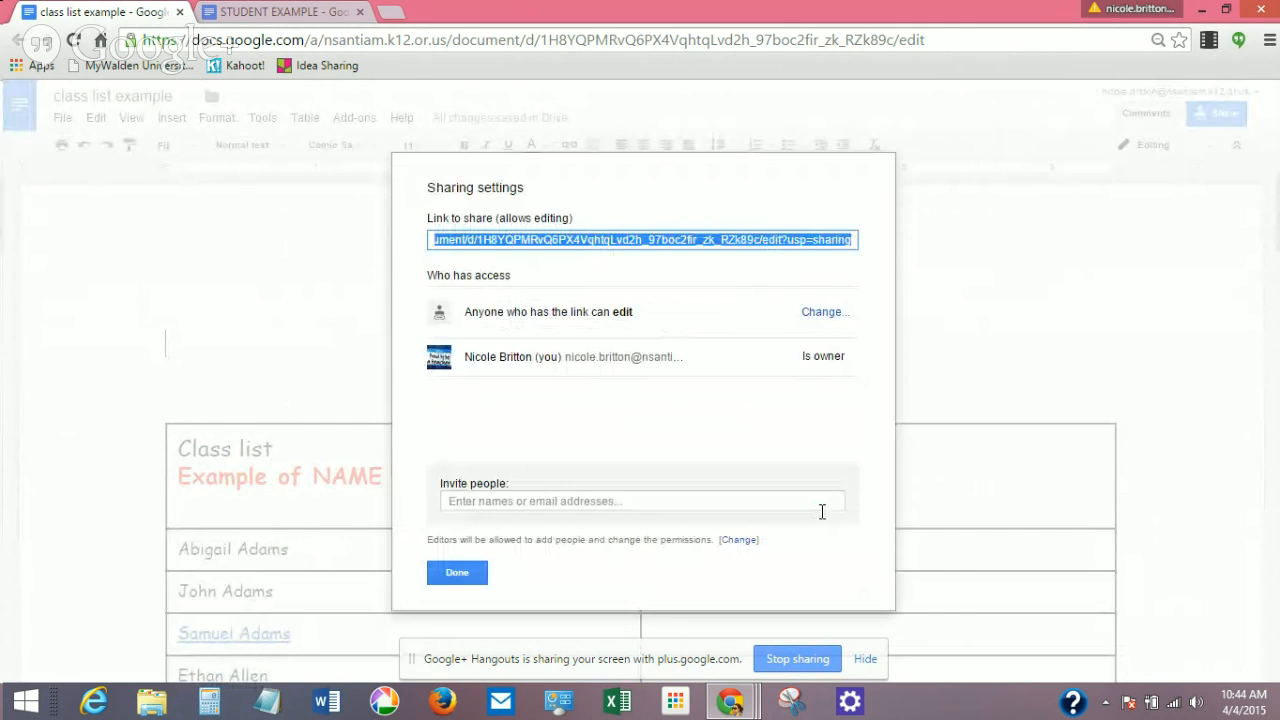
{"action": "left_click", "coordinate": [835, 315]}
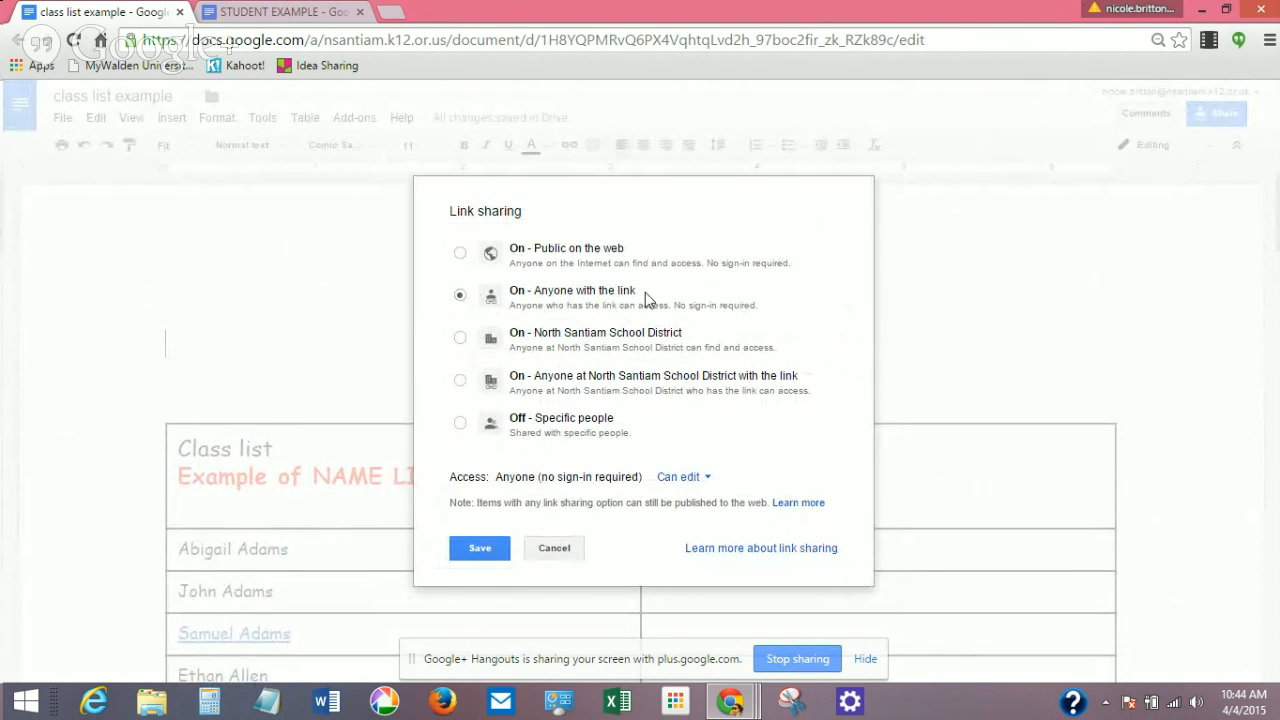
{"action": "left_click", "coordinate": [680, 477]}
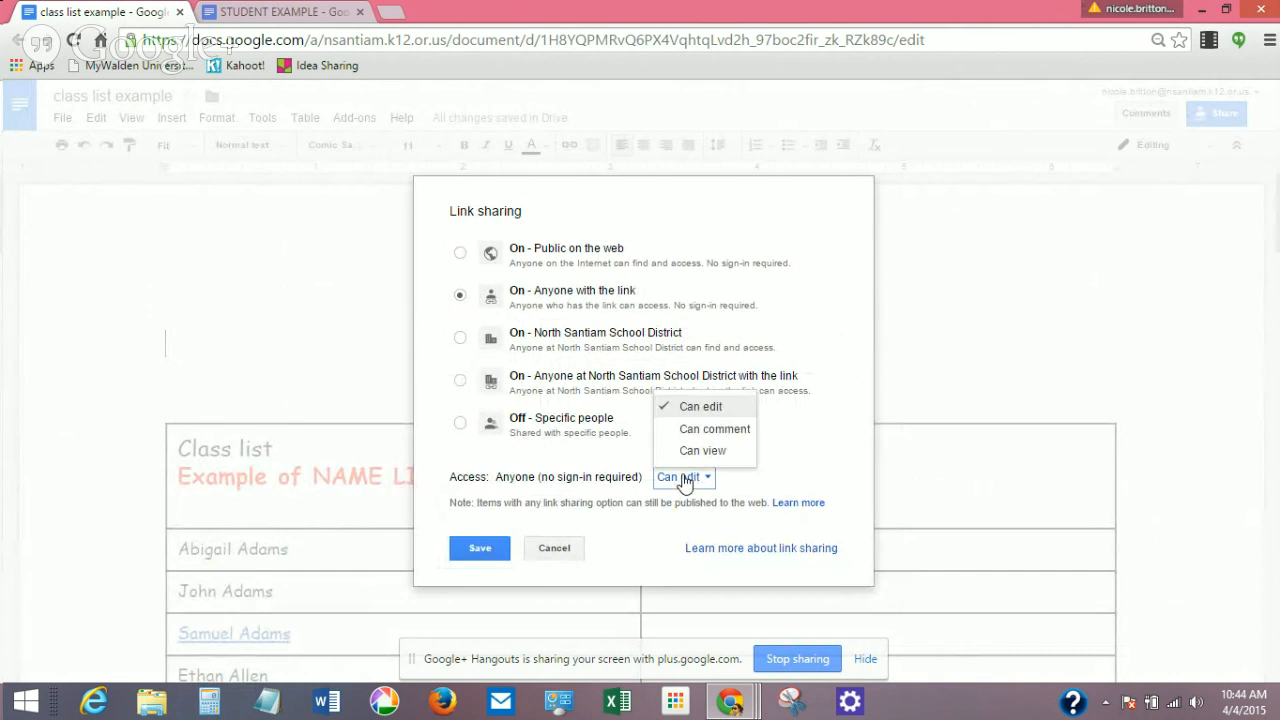
{"action": "left_click", "coordinate": [694, 407]}
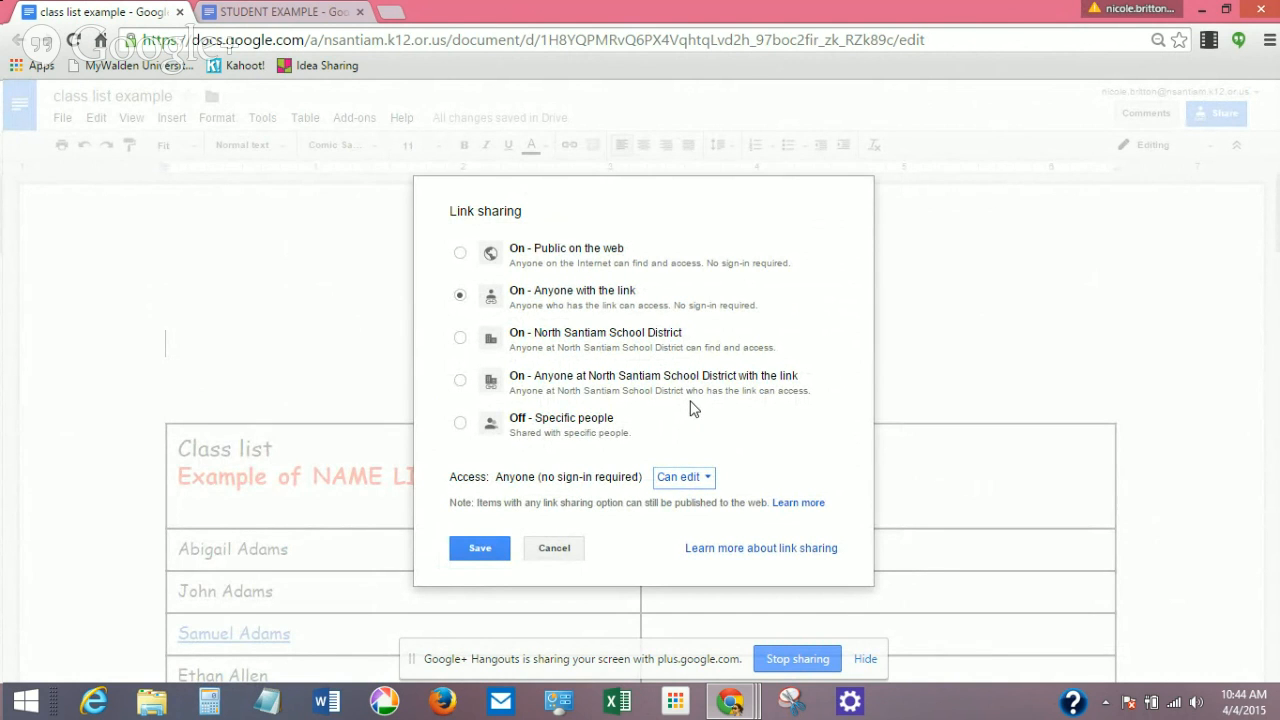
Save and close the sharing settings, then switch to the STUDENT EXAMPLE document window.
{"action": "left_click", "coordinate": [494, 550]}
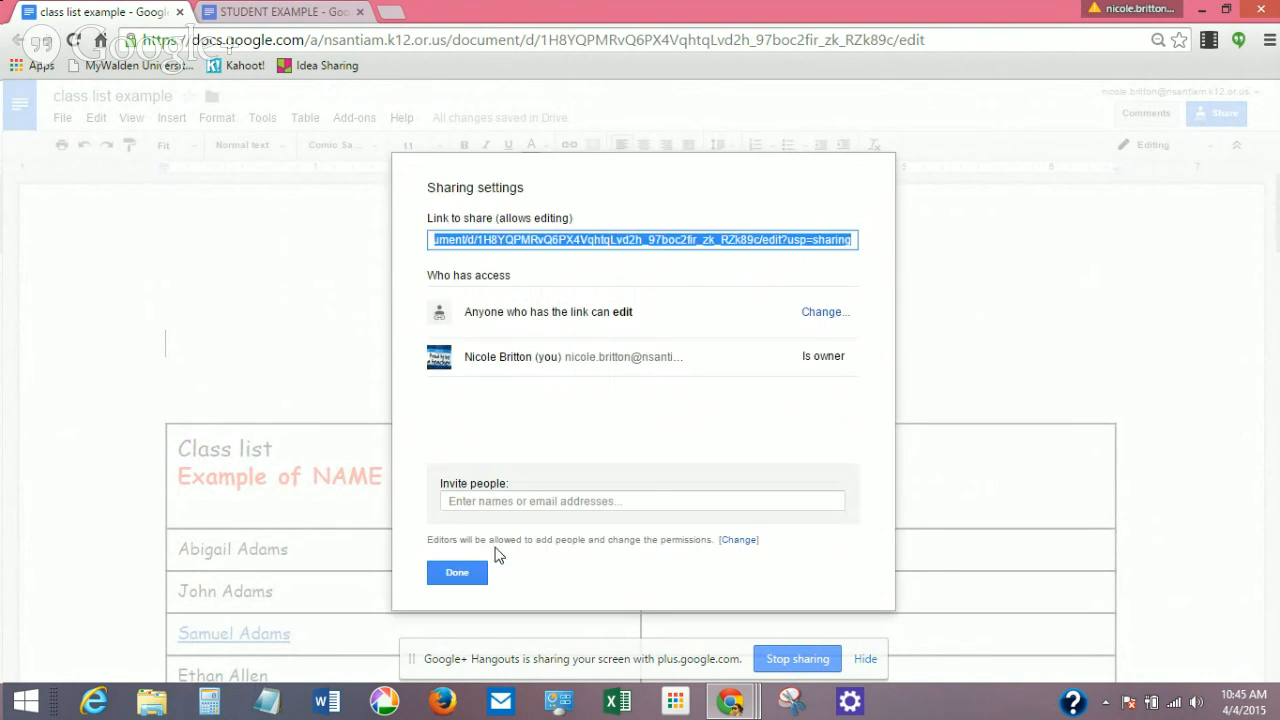
{"action": "left_click", "coordinate": [490, 566]}
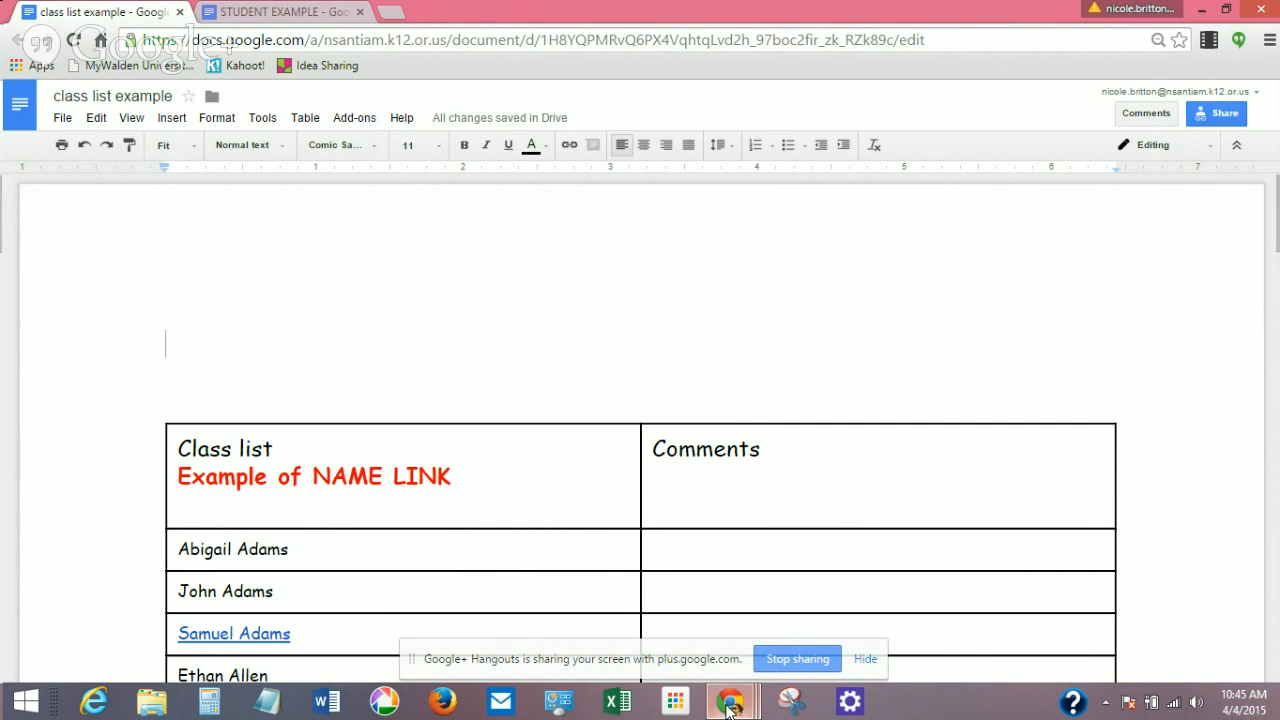
{"action": "mouse_move", "coordinate": [730, 706]}
{"action": "left_click", "coordinate": [468, 614]}
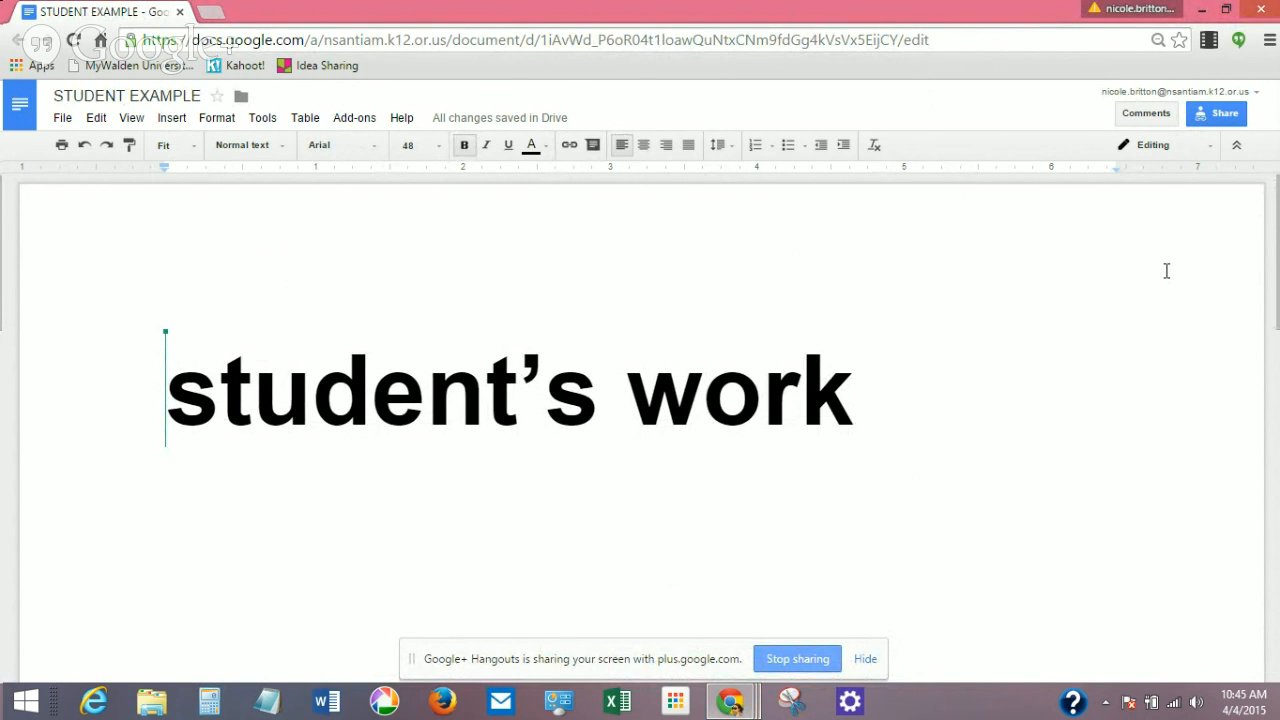
Share STUDENT EXAMPLE with one suggested contact and send the invitation.
{"action": "left_click", "coordinate": [1207, 120]}
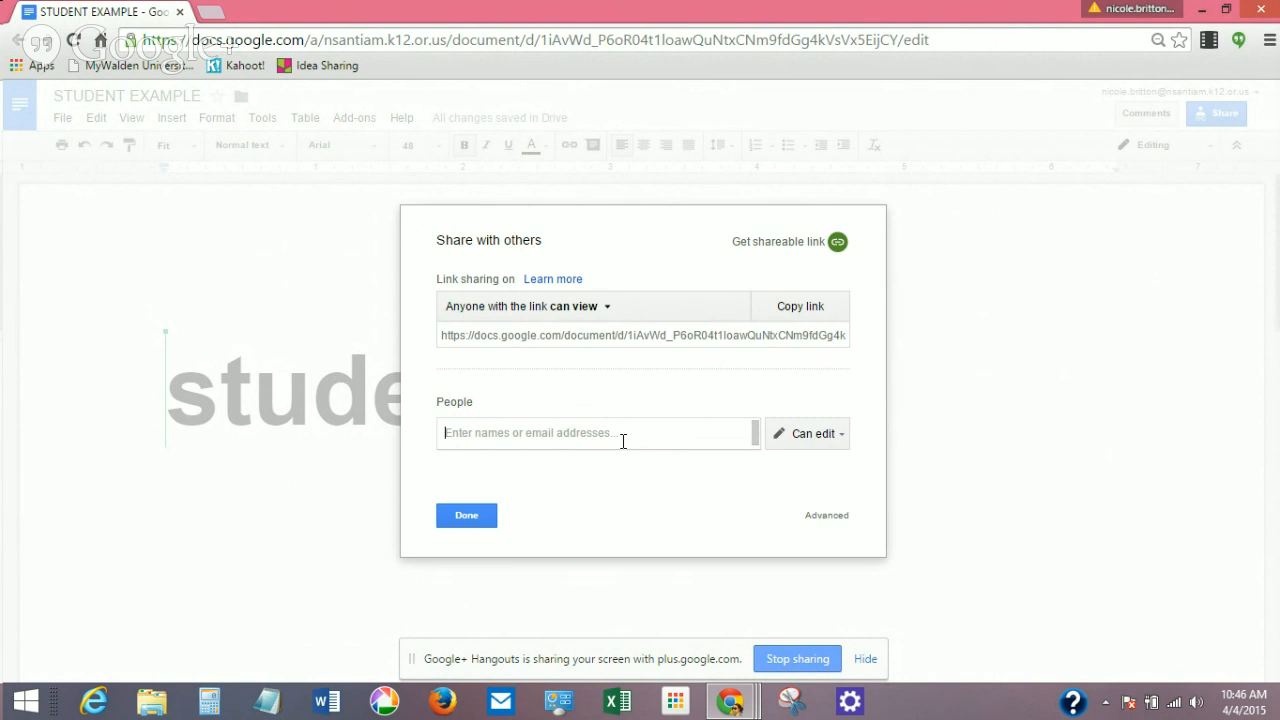
{"action": "type", "text": "nic"}
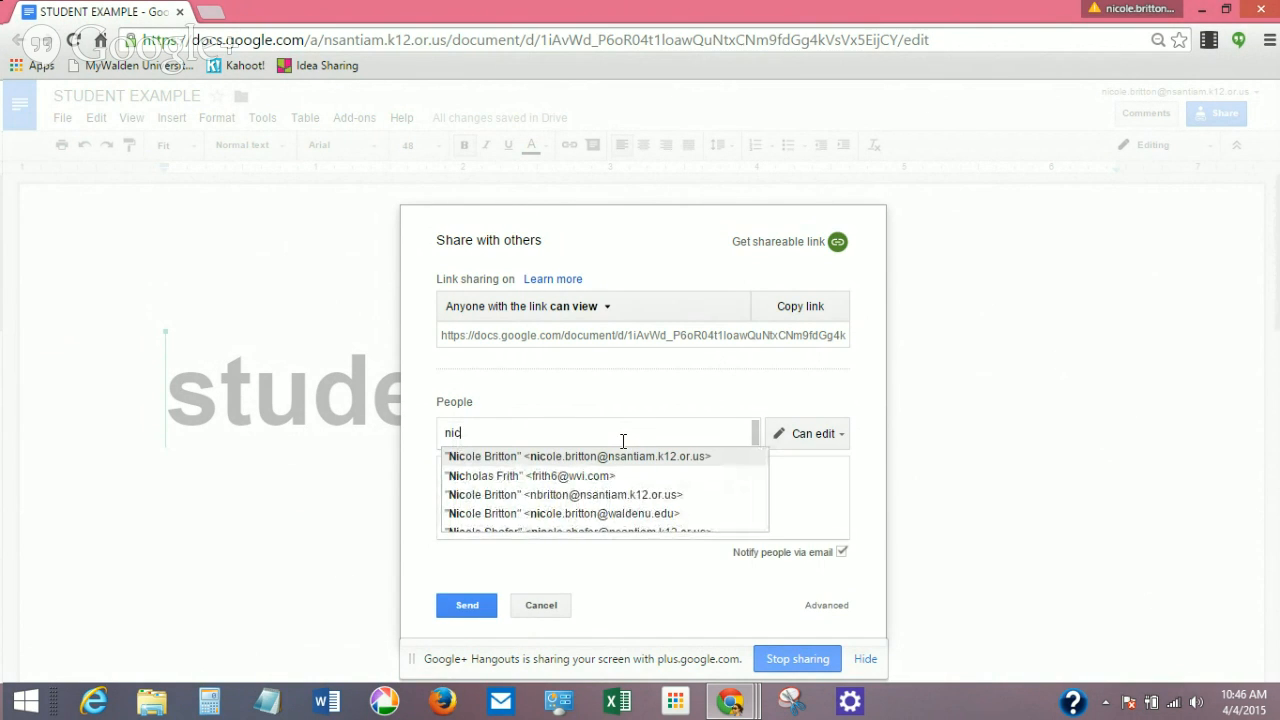
{"action": "left_click", "coordinate": [620, 456]}
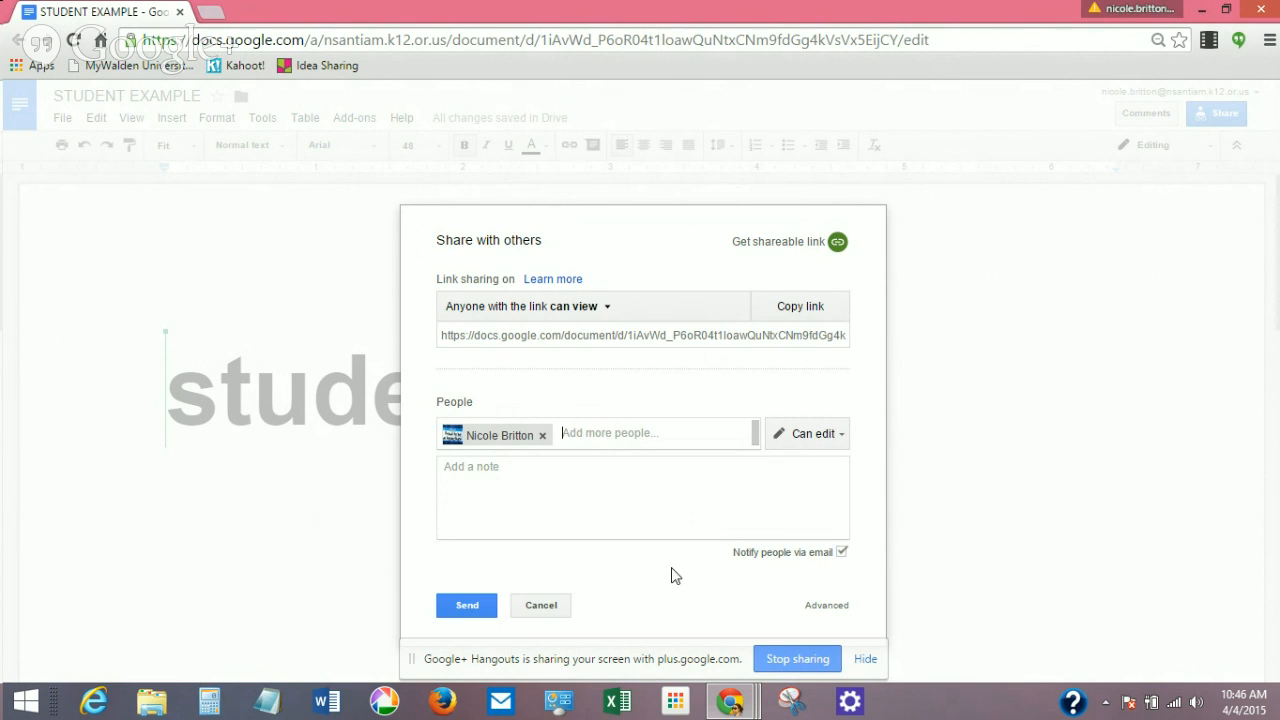
{"action": "left_click", "coordinate": [466, 607]}
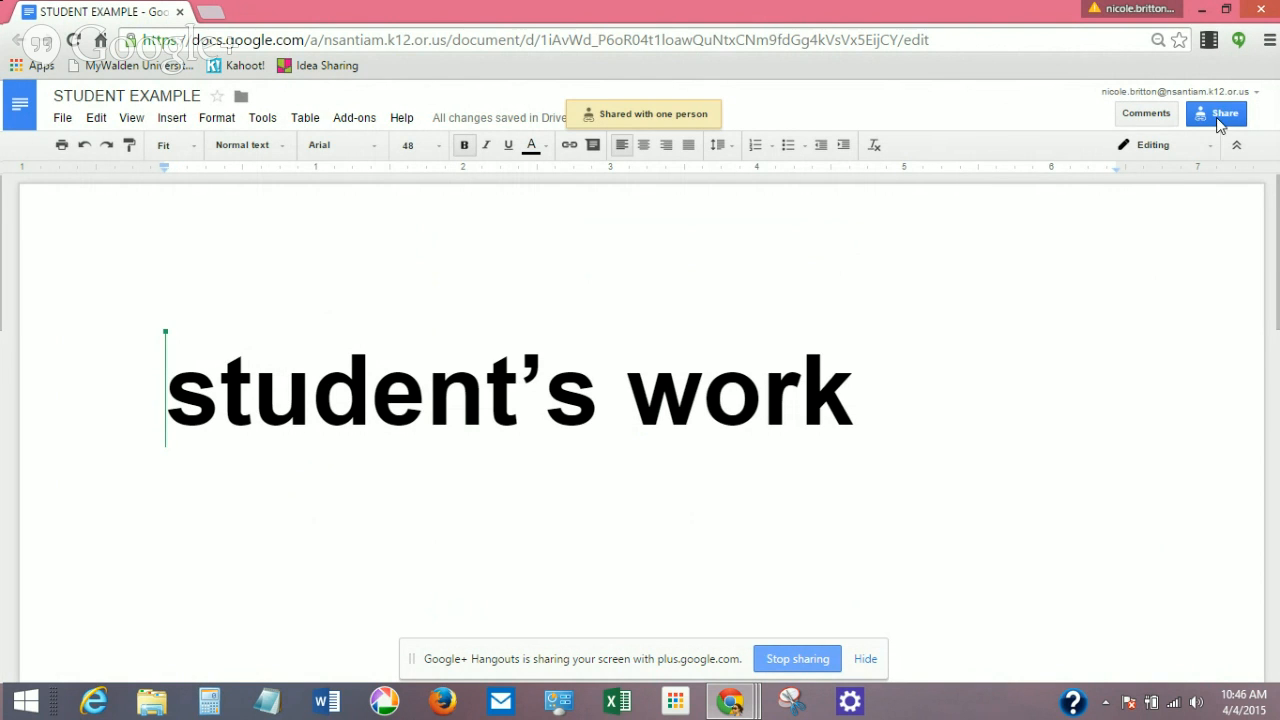
Set STUDENT EXAMPLE link sharing to anyone with the link, Can view, save, and select the share link.
{"action": "left_click", "coordinate": [1218, 117]}
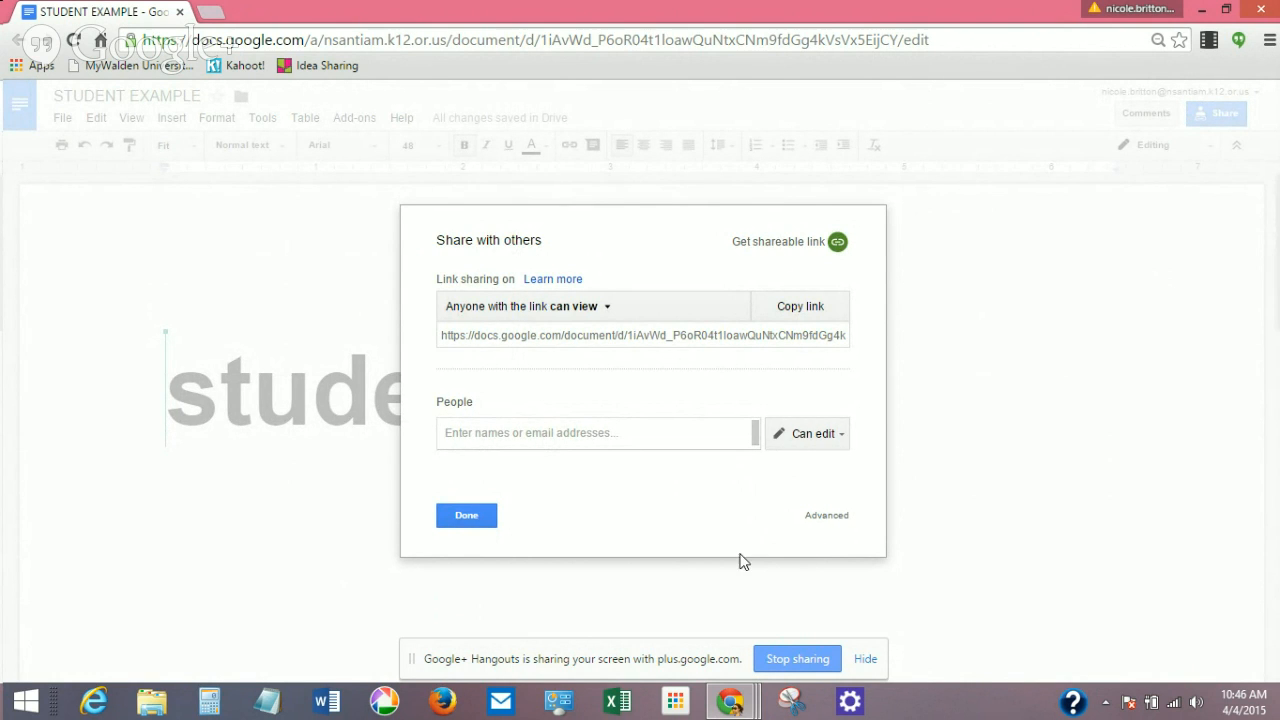
{"action": "left_click", "coordinate": [824, 515]}
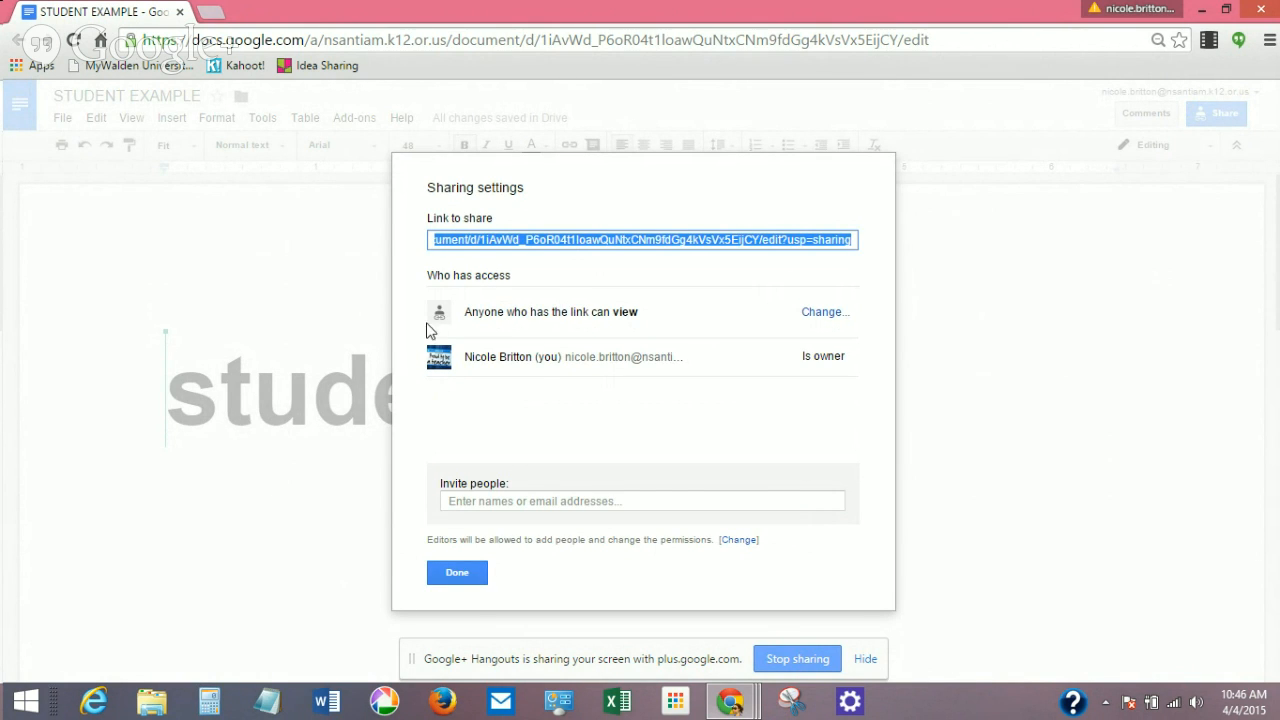
{"action": "left_click", "coordinate": [825, 314]}
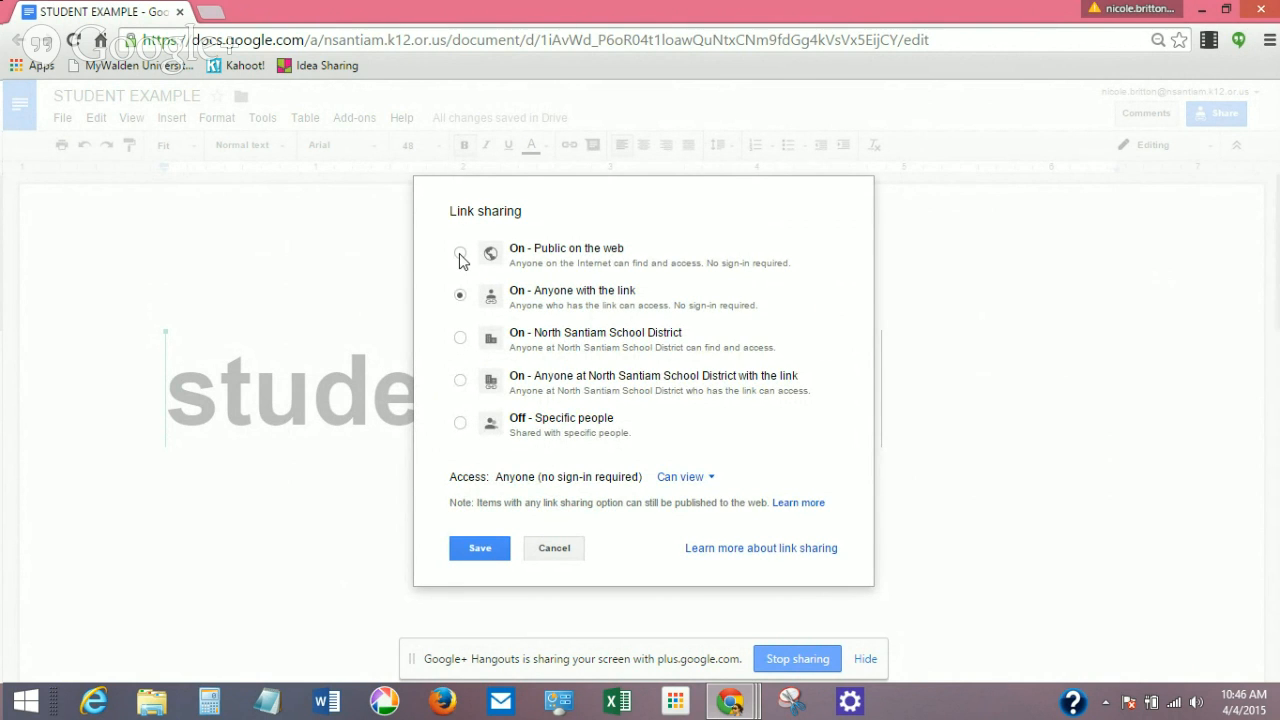
{"action": "left_click", "coordinate": [460, 295]}
{"action": "left_click", "coordinate": [706, 479]}
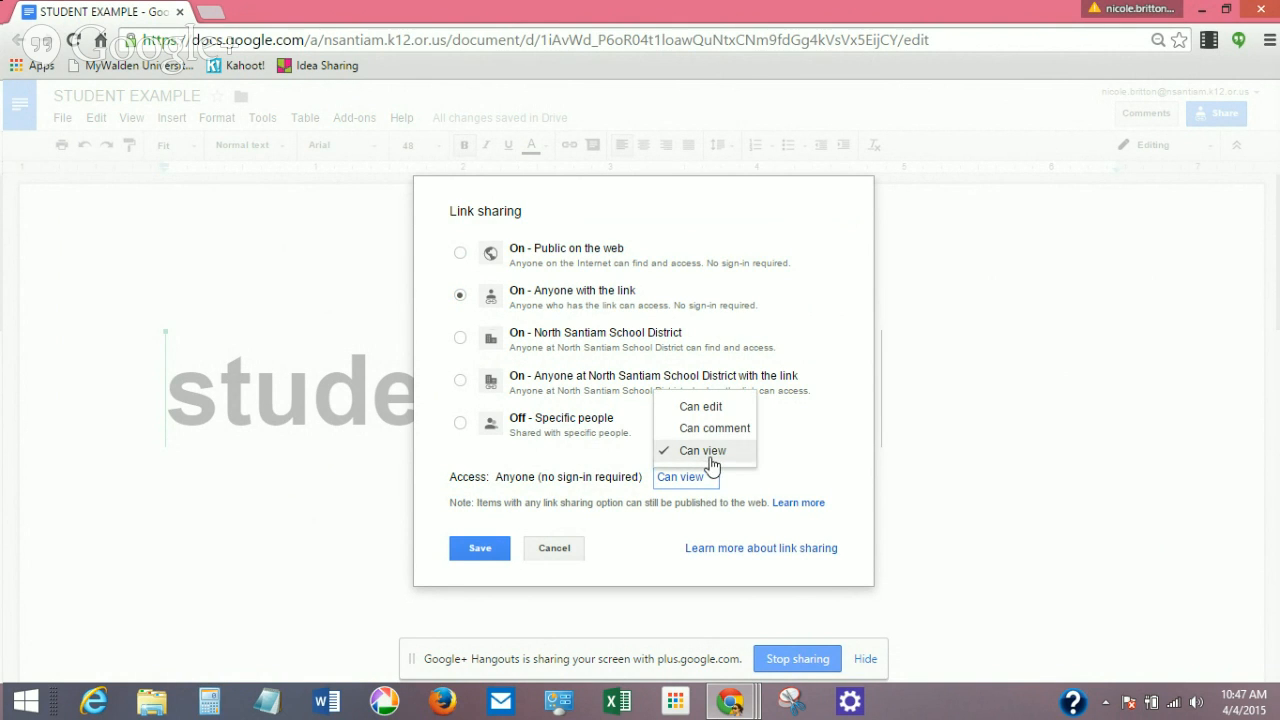
{"action": "left_click", "coordinate": [711, 452]}
{"action": "left_click", "coordinate": [710, 480]}
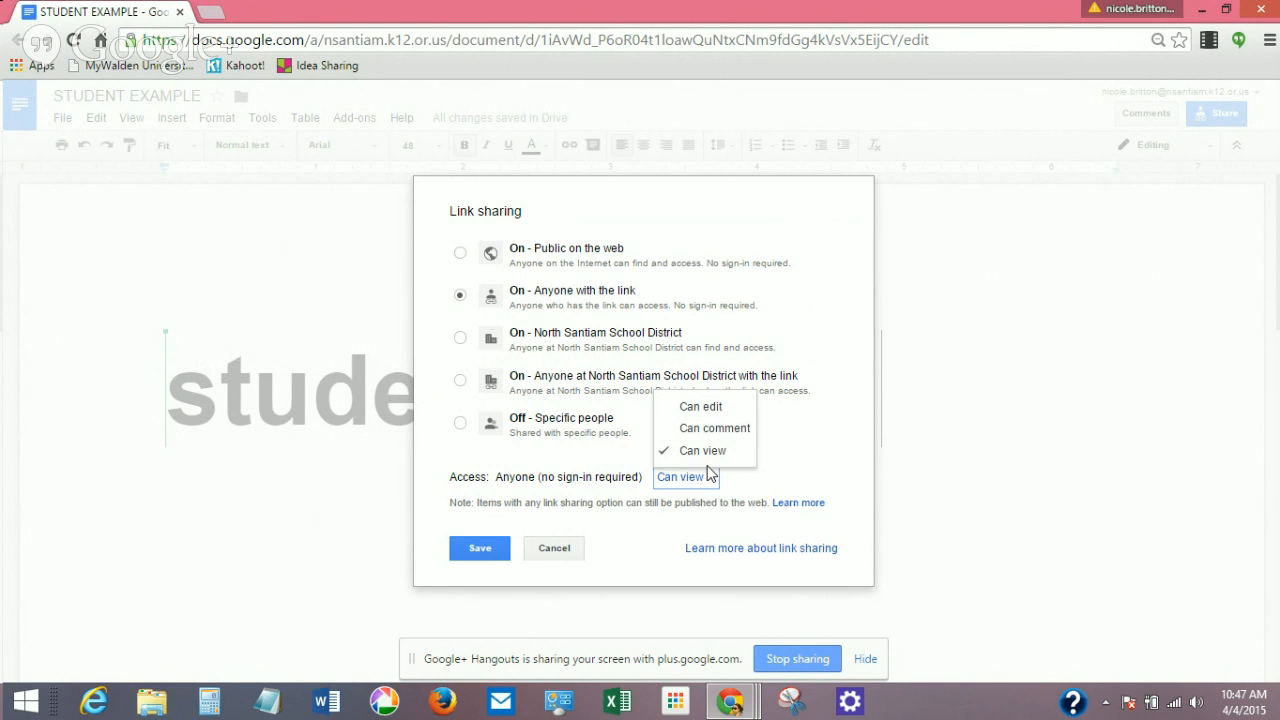
{"action": "left_click", "coordinate": [701, 481]}
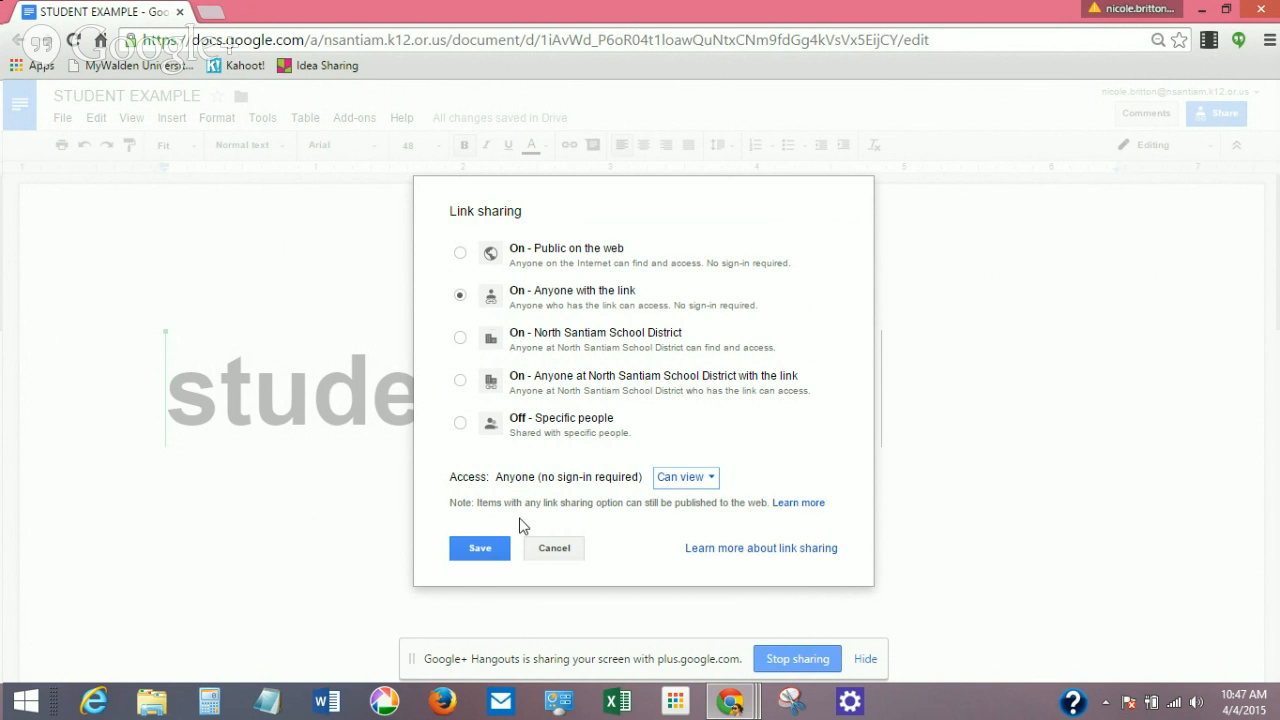
{"action": "left_click", "coordinate": [462, 552]}
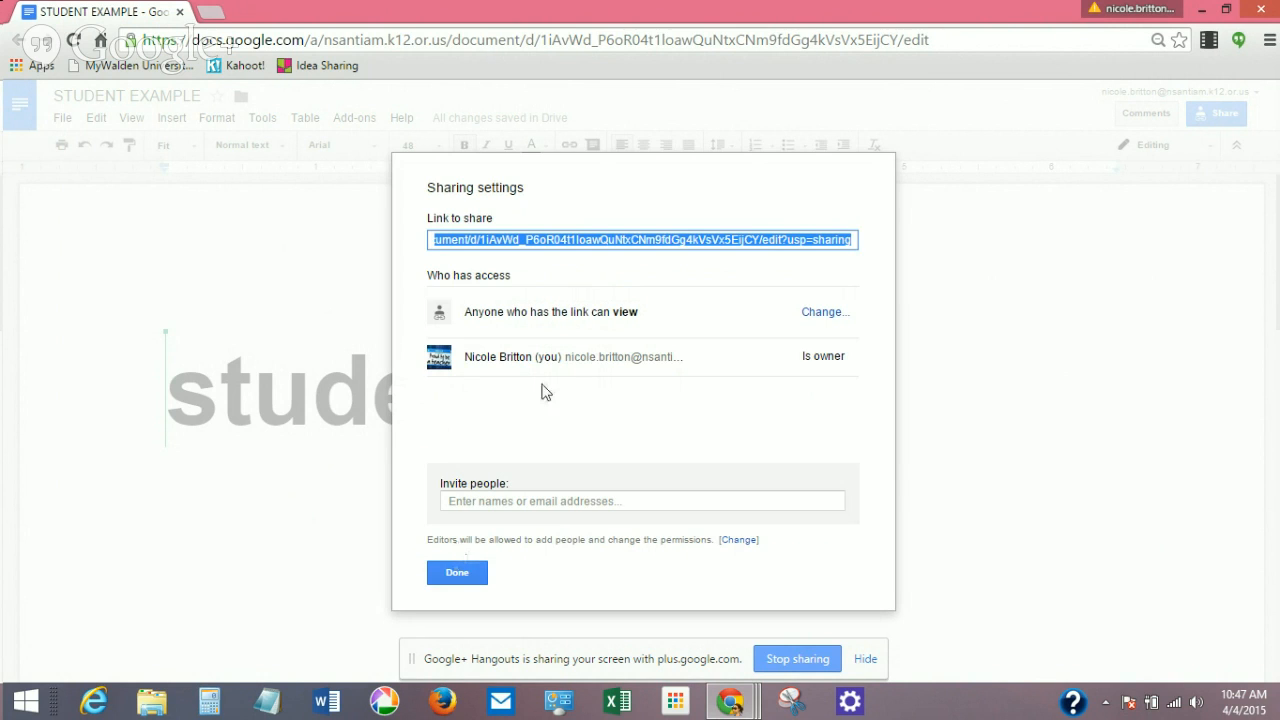
{"action": "left_click", "coordinate": [633, 249]}
Close the sharing settings, return to the class list document, and select NAME LINK in the heading.
{"action": "left_click", "coordinate": [476, 582]}
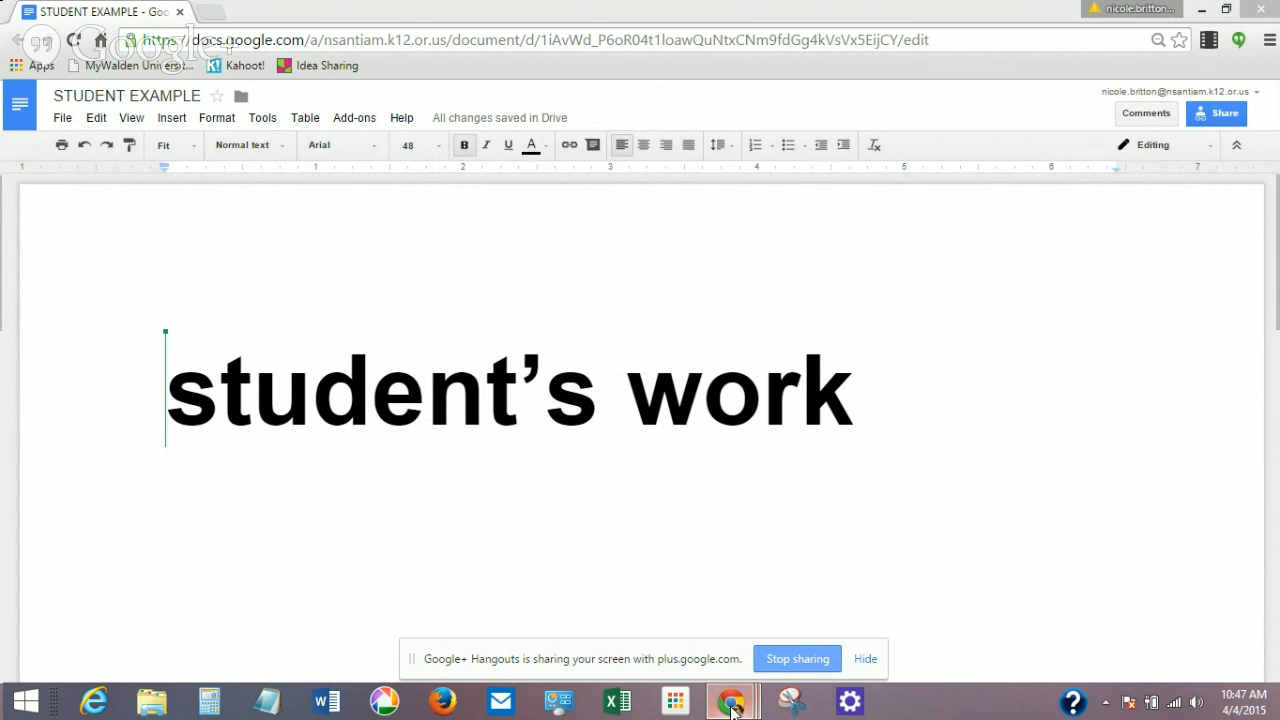
{"action": "mouse_move", "coordinate": [729, 702]}
{"action": "left_click", "coordinate": [686, 617]}
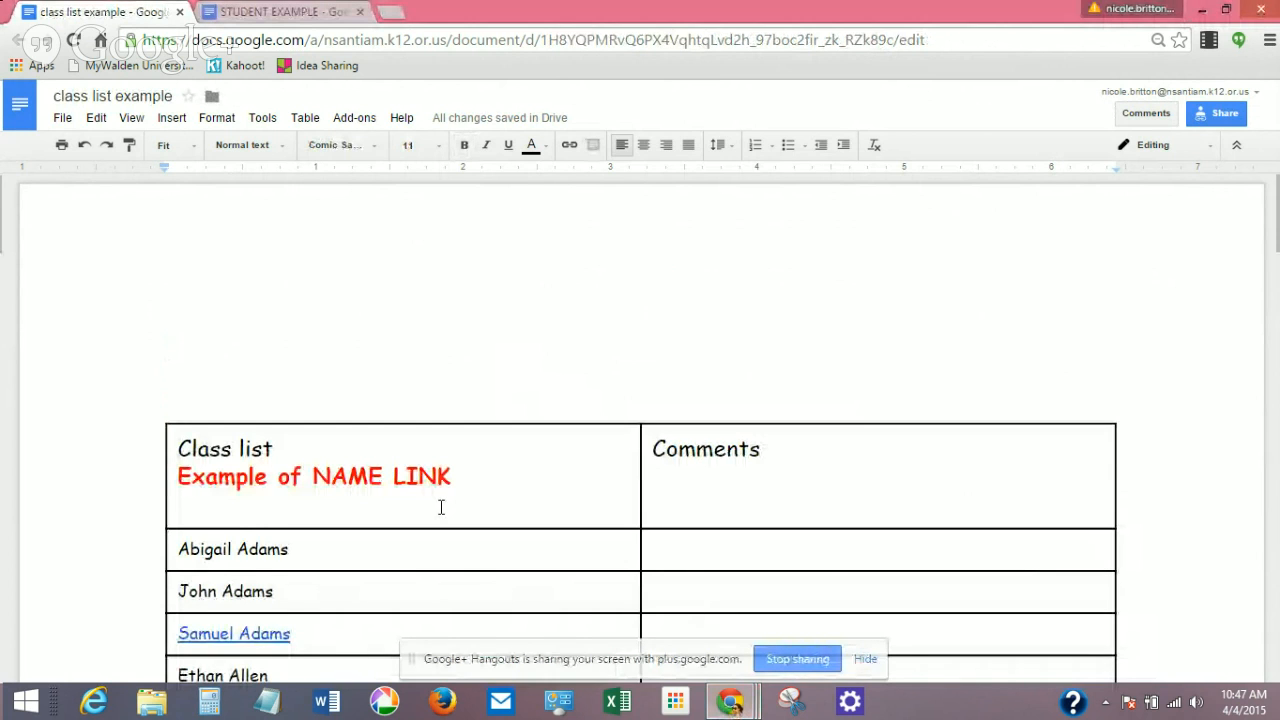
{"action": "left_click", "coordinate": [451, 477]}
{"action": "left_click_drag", "start_coordinate": [451, 477], "coordinate": [311, 476]}
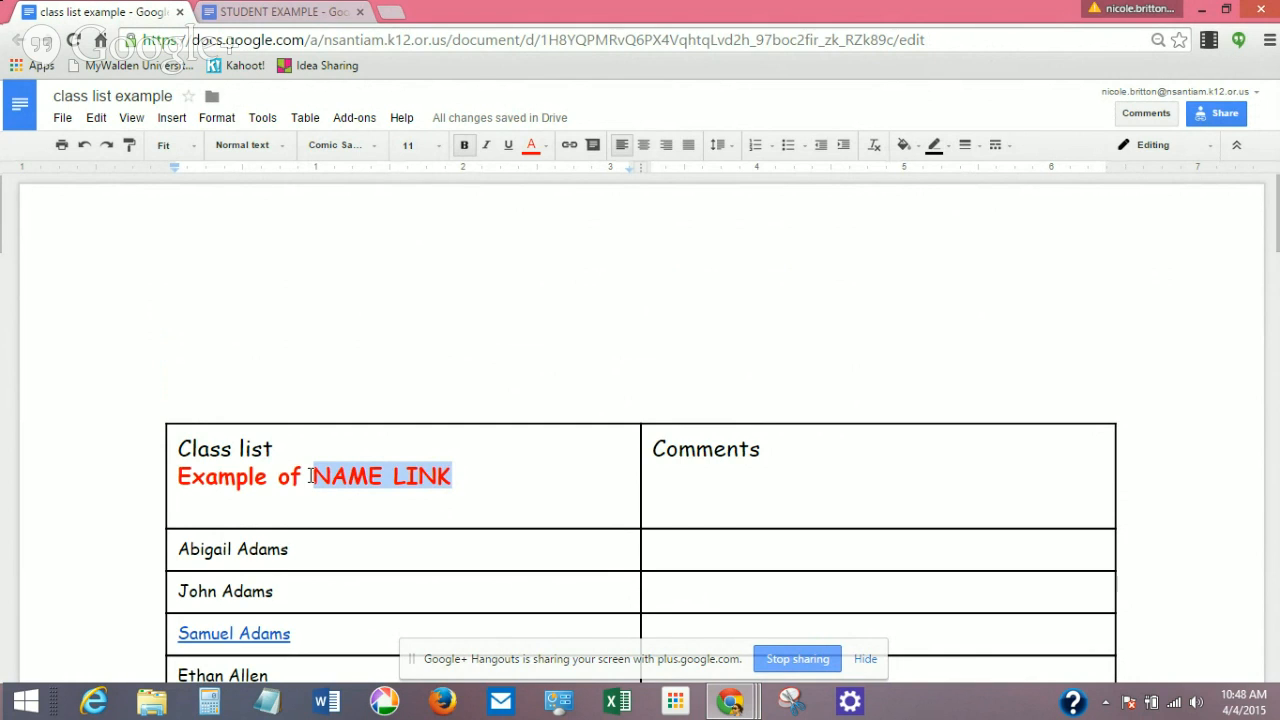
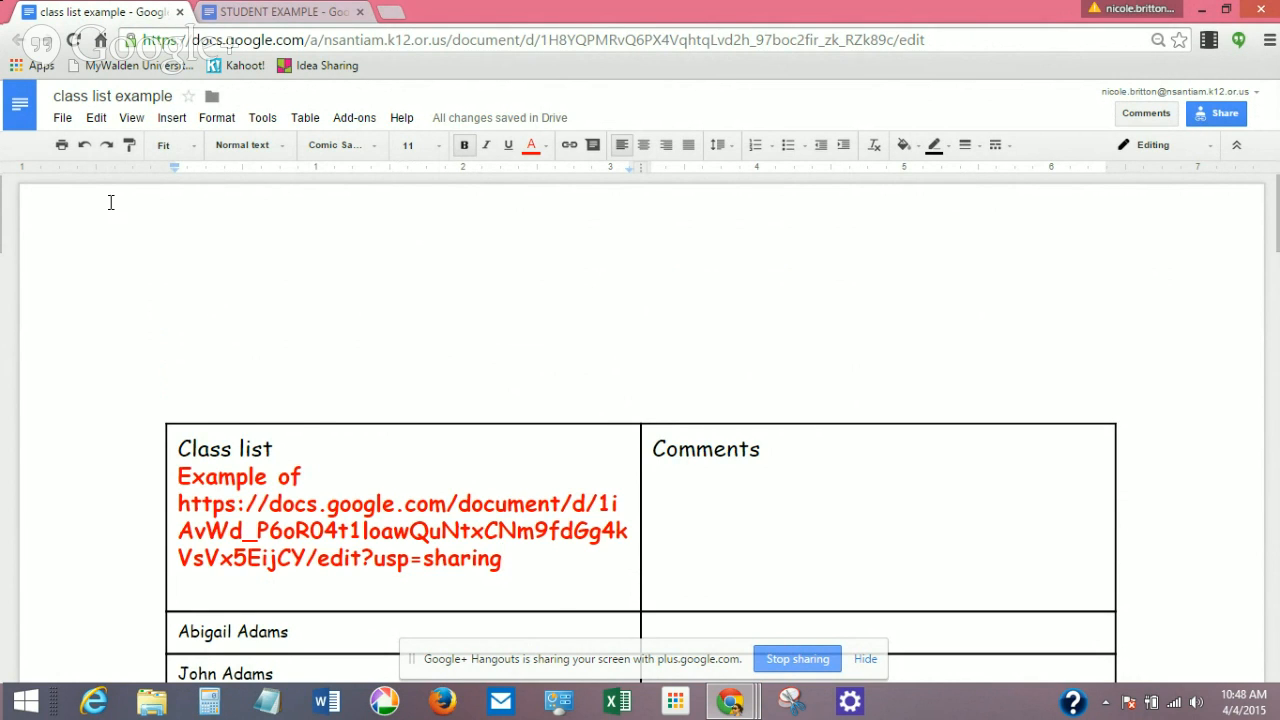
Paste the share link over NAME LINK, undo it, and reselect the NAME LINK words.
{"action": "left_click", "coordinate": [79, 155]}
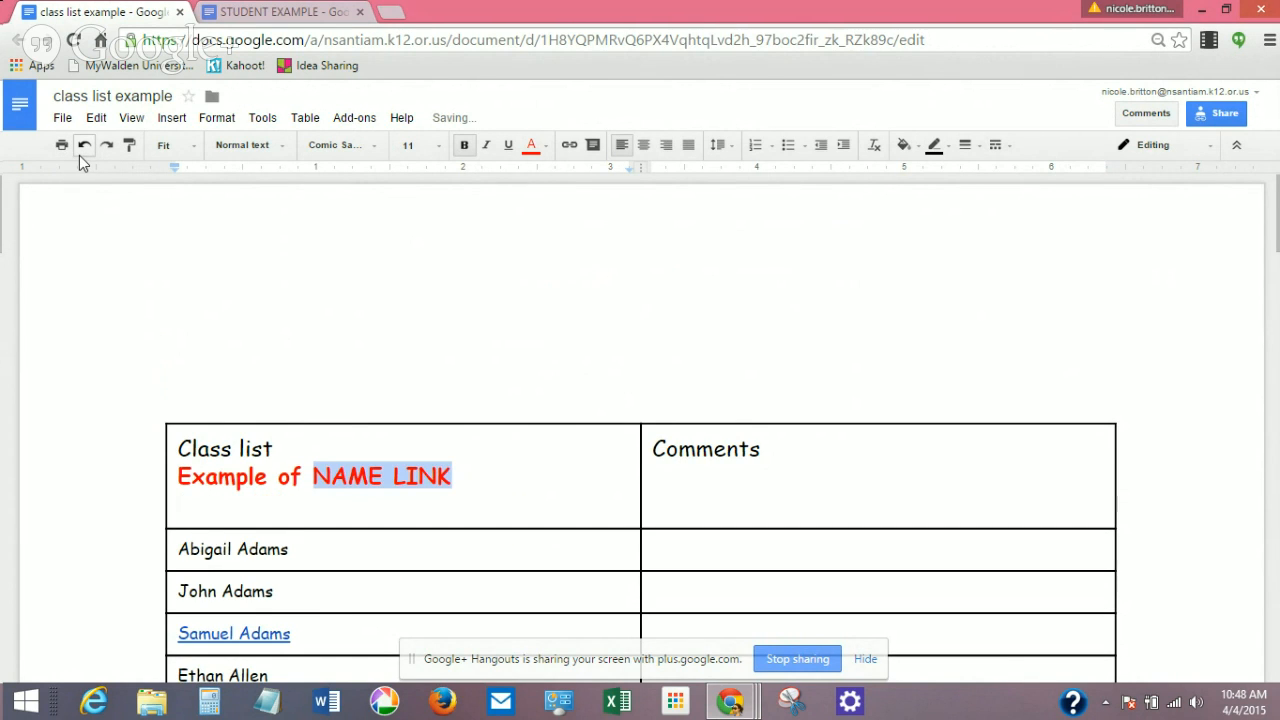
{"action": "left_click", "coordinate": [437, 470]}
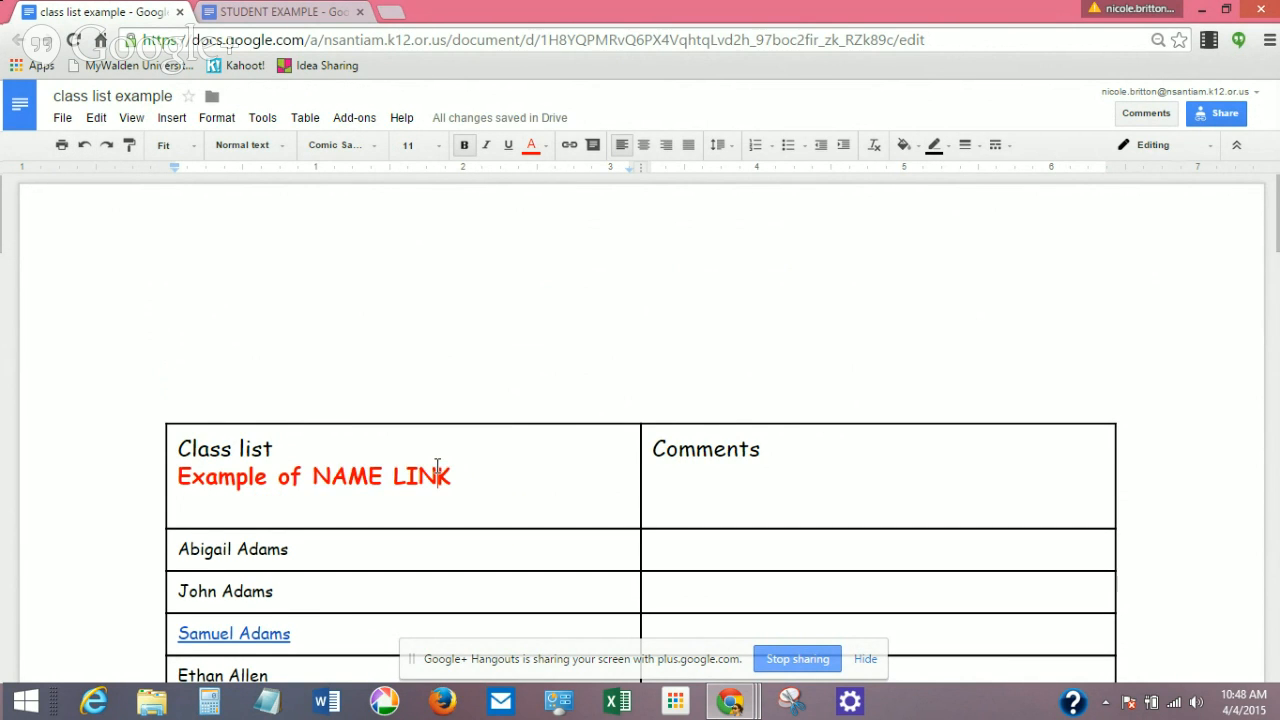
{"action": "left_click_drag", "start_coordinate": [452, 472], "coordinate": [316, 474]}
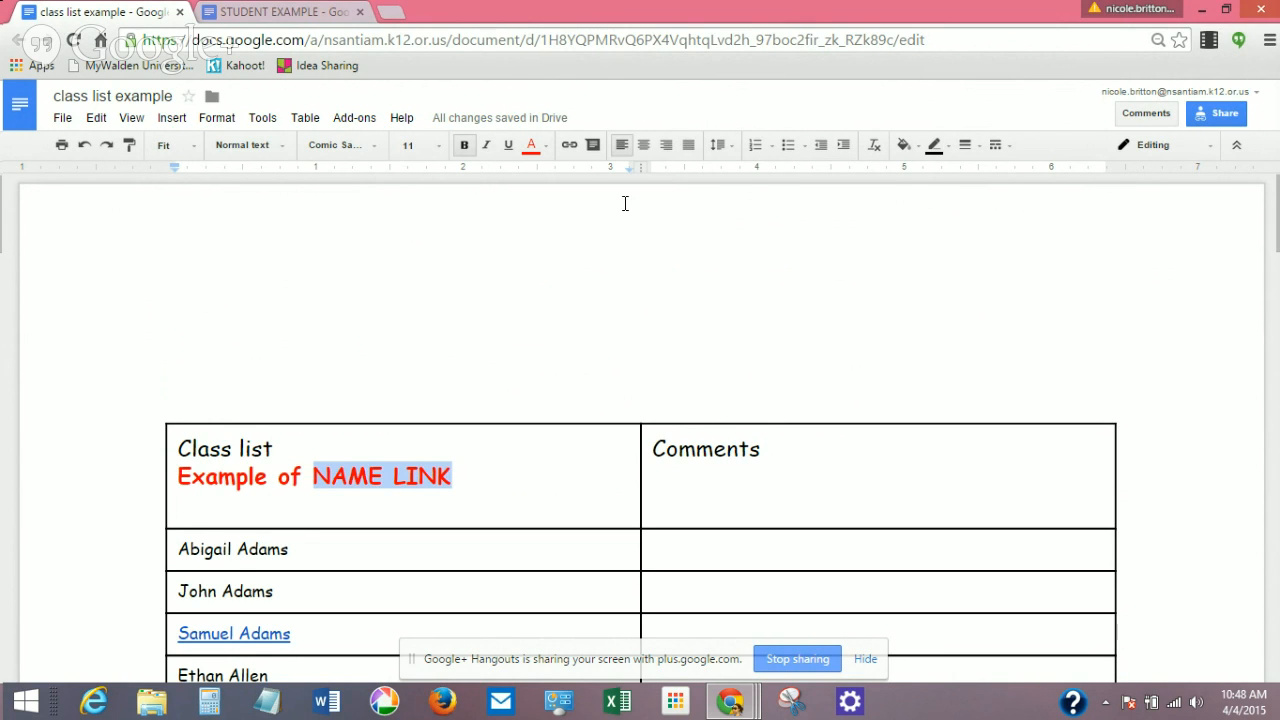
Link NAME LINK to the pasted STUDENT EXAMPLE share URL and check where it points.
{"action": "left_click", "coordinate": [569, 146]}
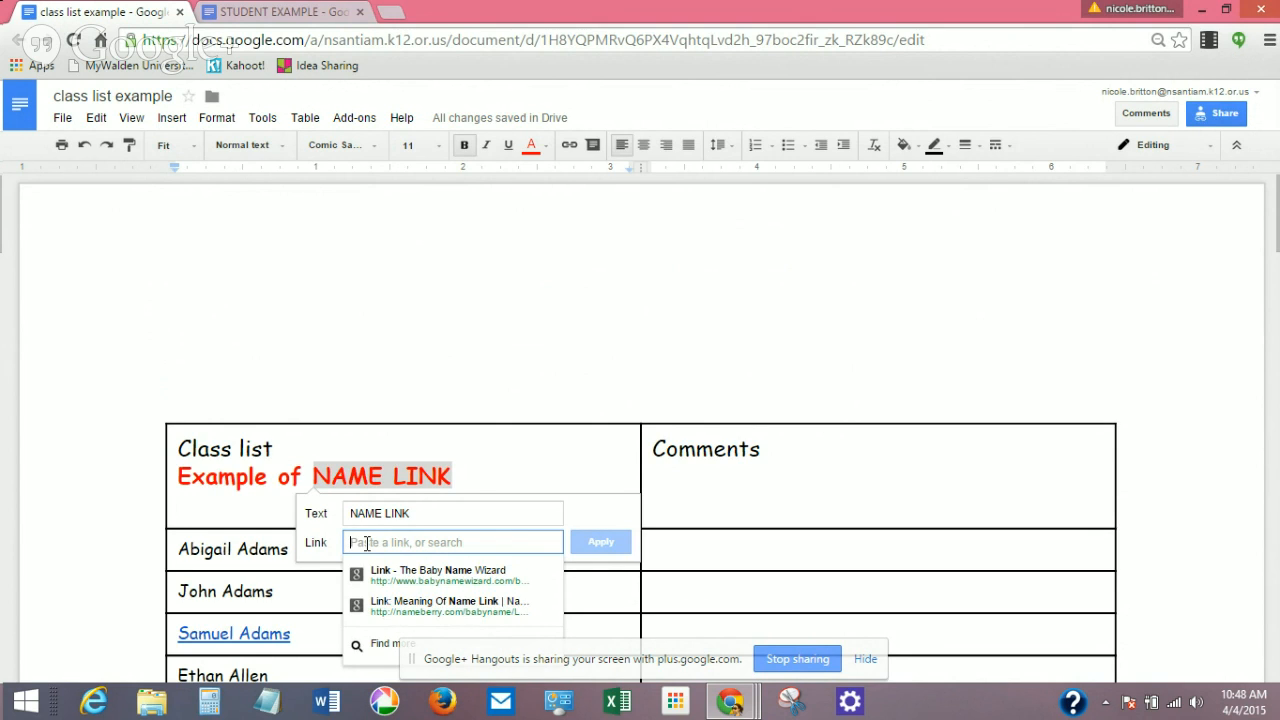
{"action": "key", "text": "ctrl+v"}
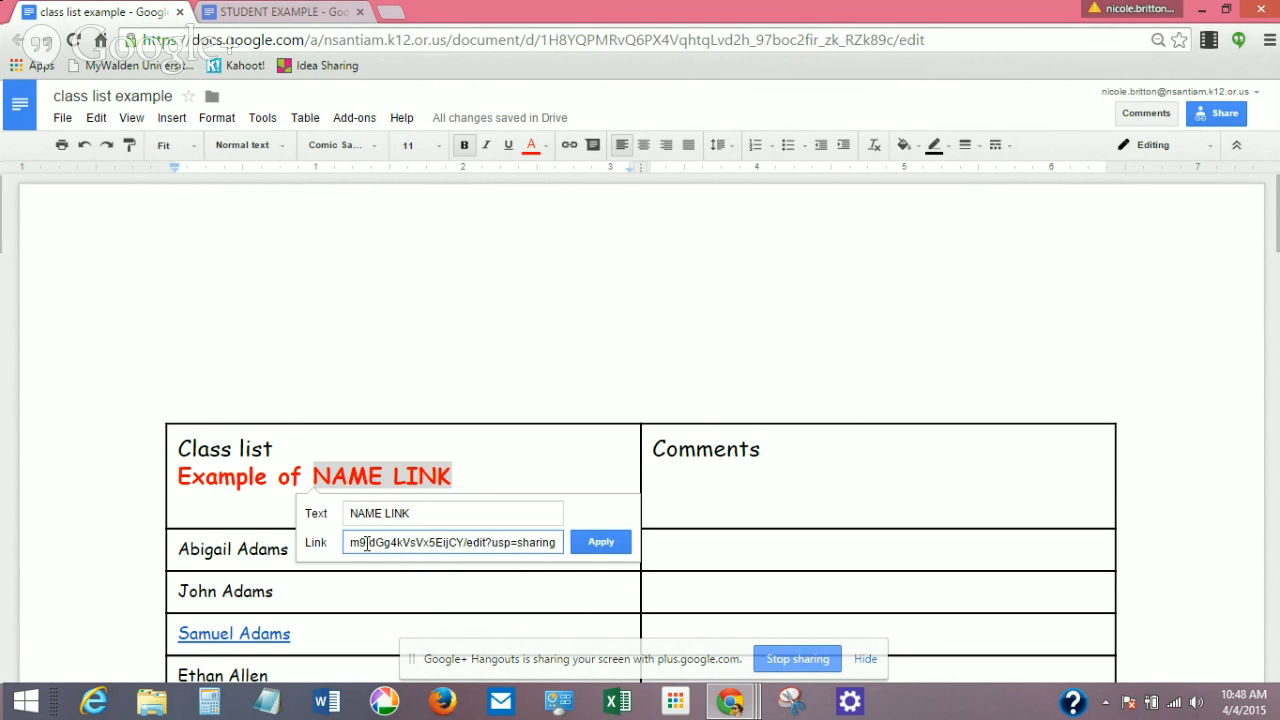
{"action": "left_click", "coordinate": [604, 543]}
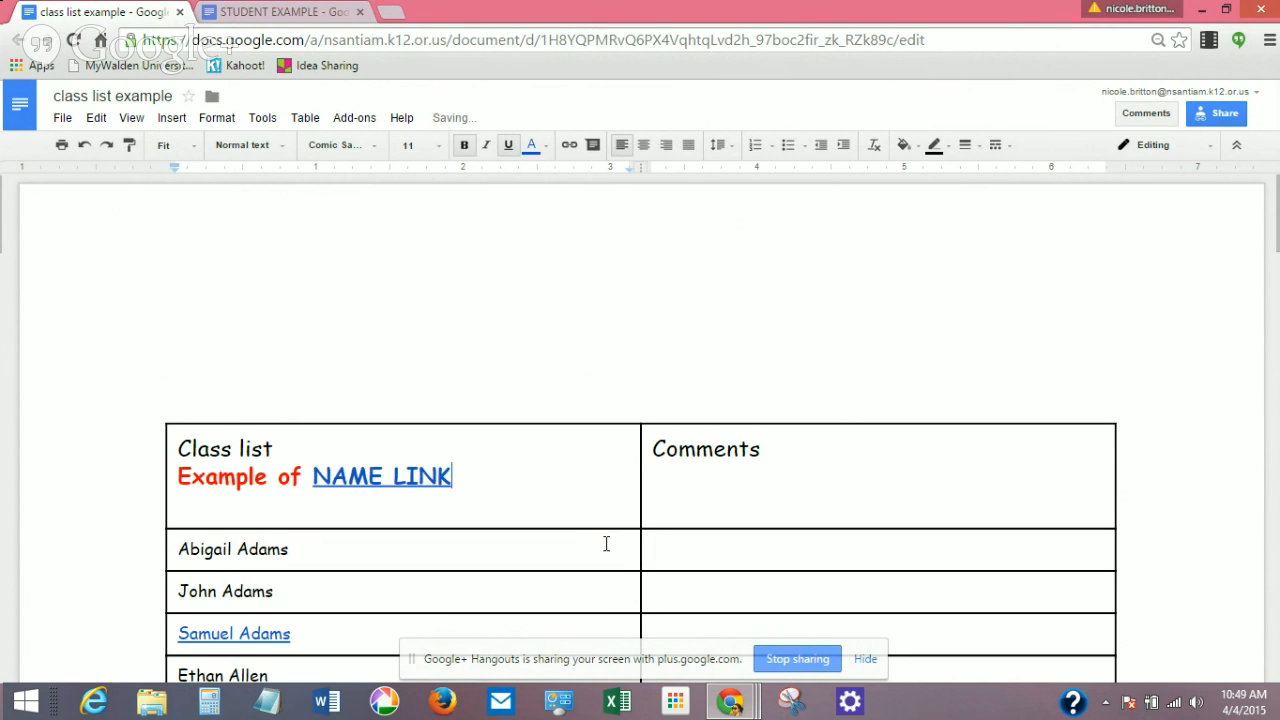
{"action": "left_click", "coordinate": [395, 478]}
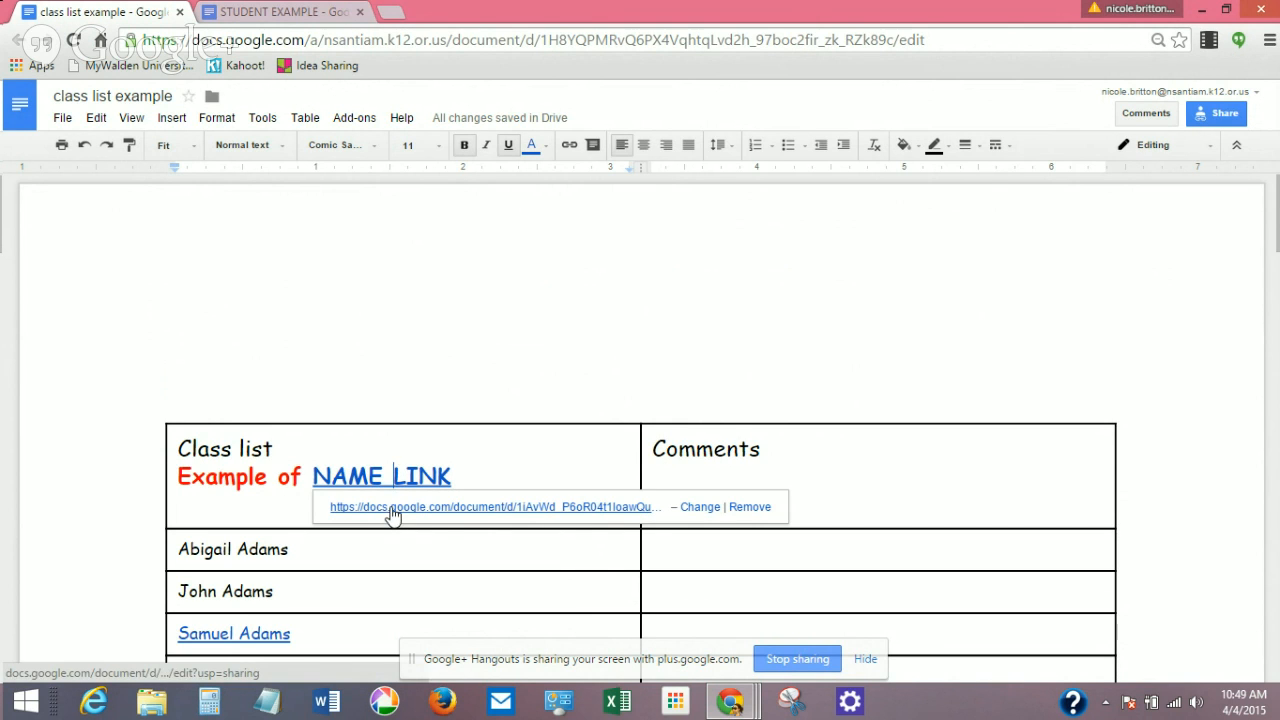
Open the linked STUDENT EXAMPLE document in a new tab, then return to the class list tab.
{"action": "left_click", "coordinate": [393, 508]}
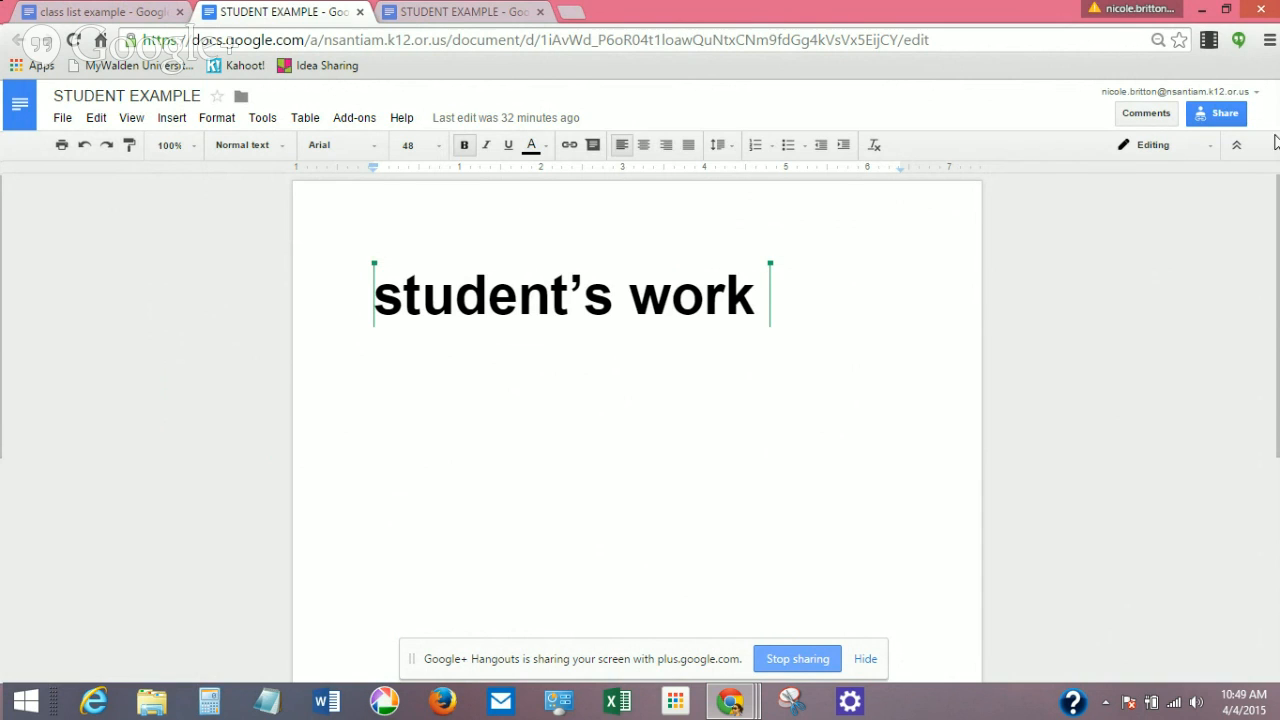
{"action": "left_click", "coordinate": [108, 21]}
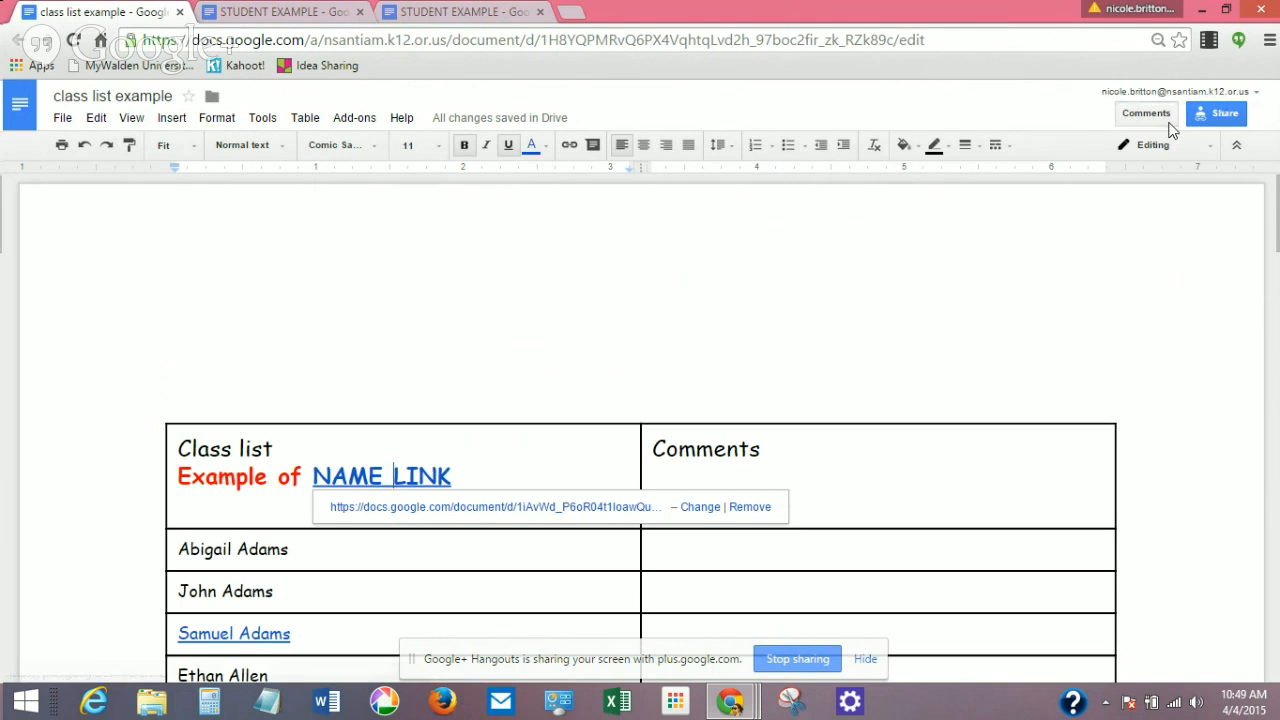
{"action": "left_click", "coordinate": [1091, 254]}
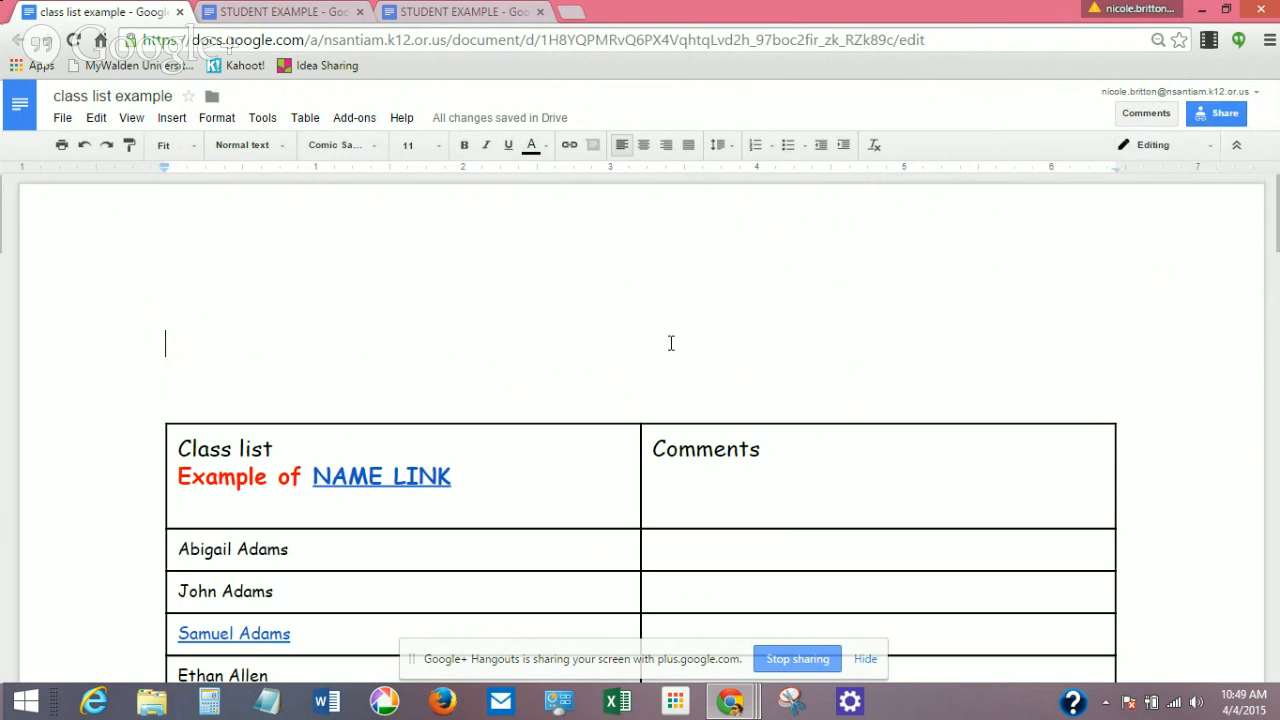
Remove the hyperlink from NAME LINK using its link bubble.
{"action": "left_click", "coordinate": [367, 484]}
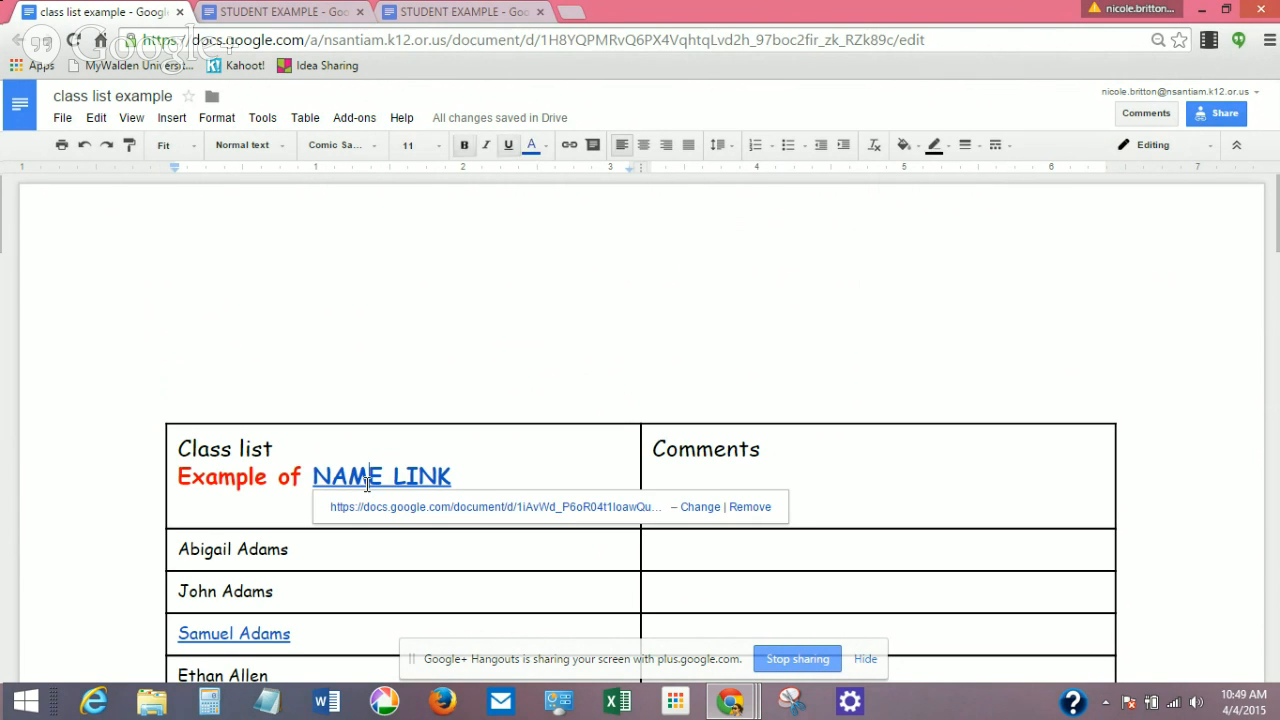
{"action": "left_click", "coordinate": [750, 508]}
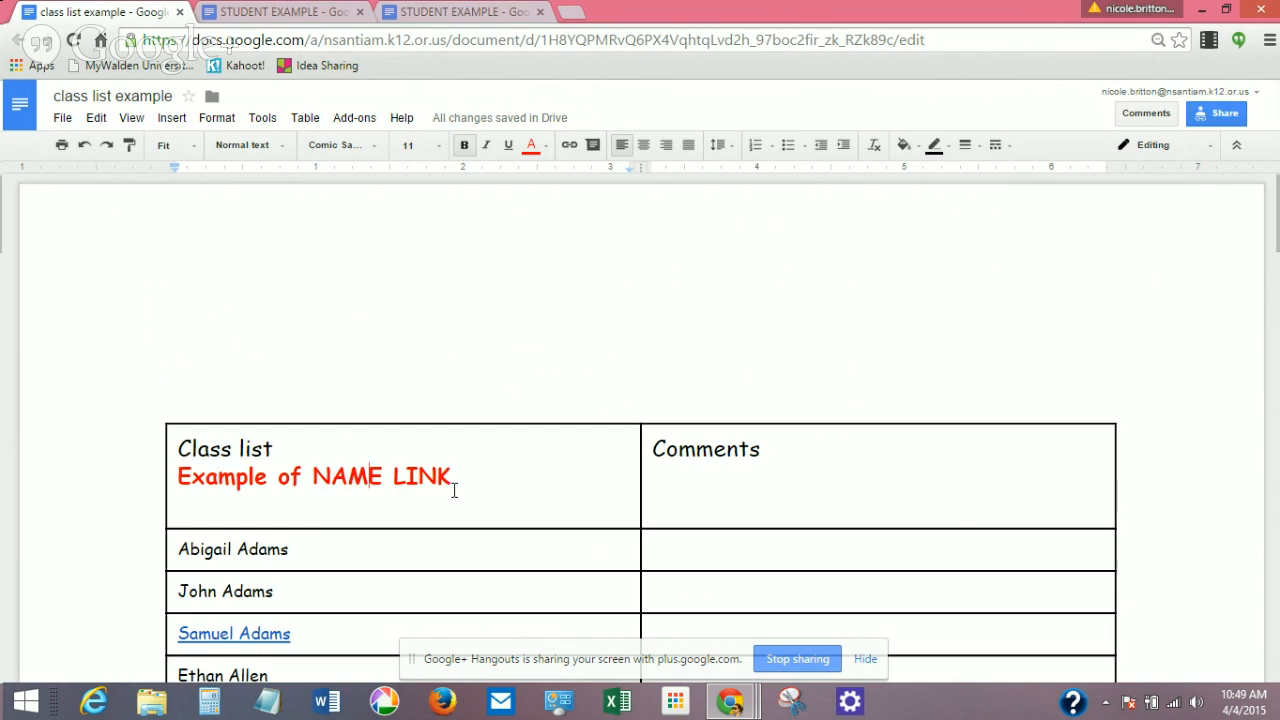
Select NAME LINK again and hyperlink it to the pasted student document URL.
{"action": "left_click_drag", "start_coordinate": [452, 476], "coordinate": [313, 477]}
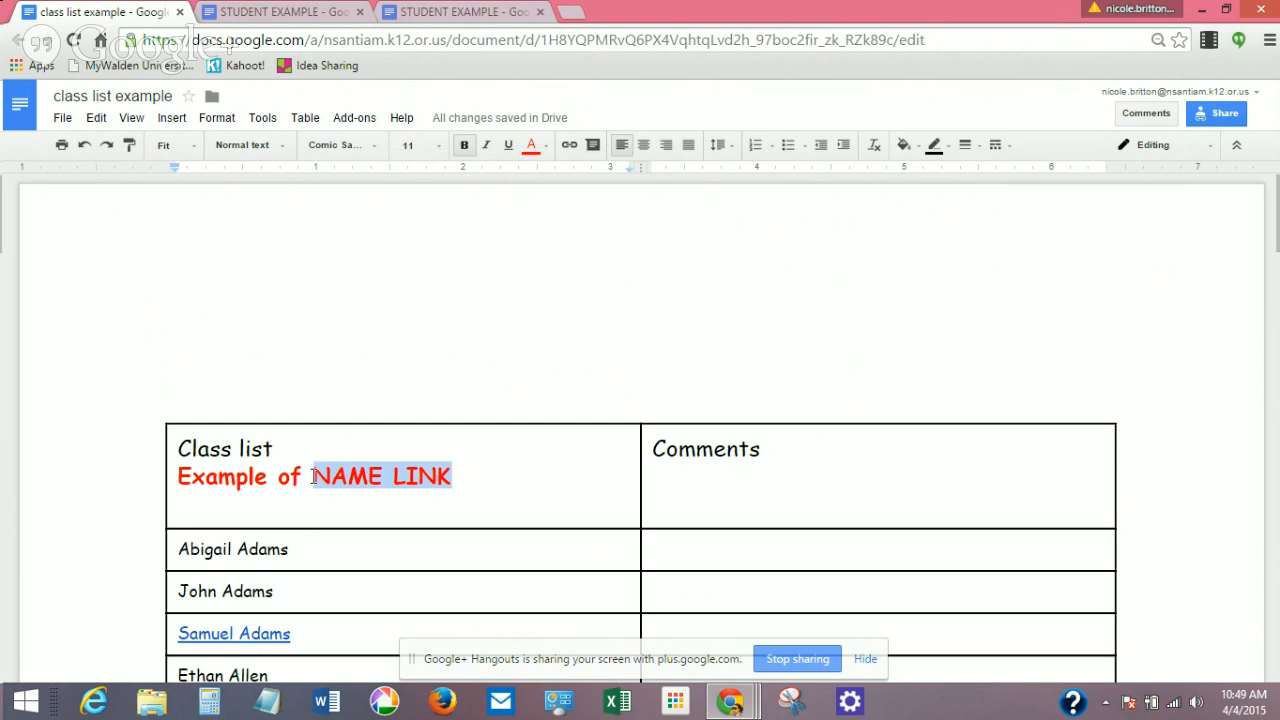
{"action": "left_click", "coordinate": [570, 146]}
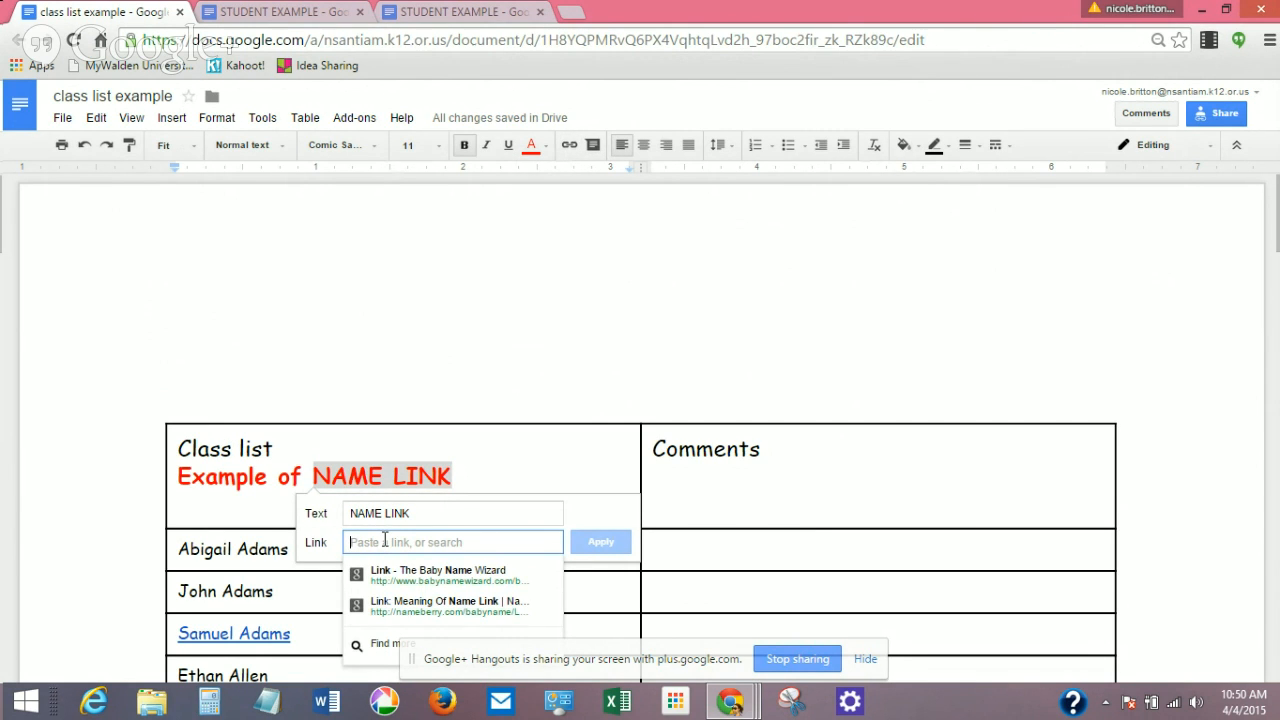
{"action": "key", "text": "ctrl+v"}
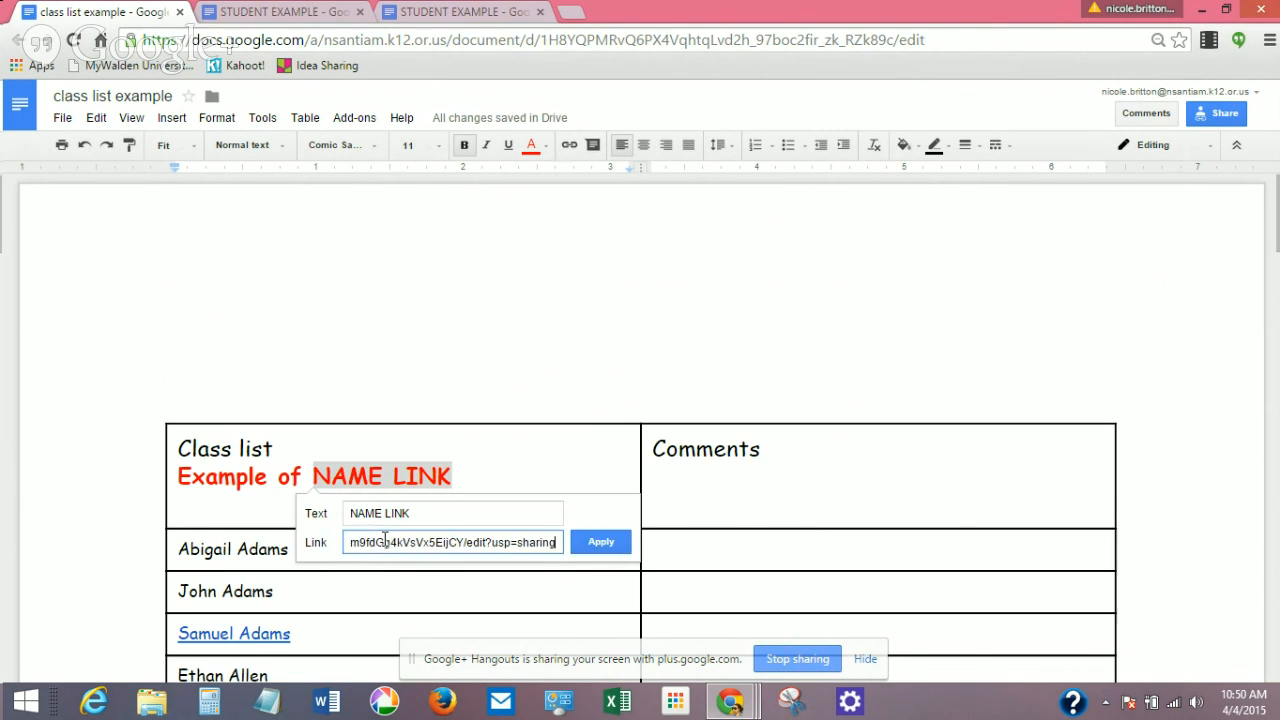
{"action": "left_click", "coordinate": [609, 541]}
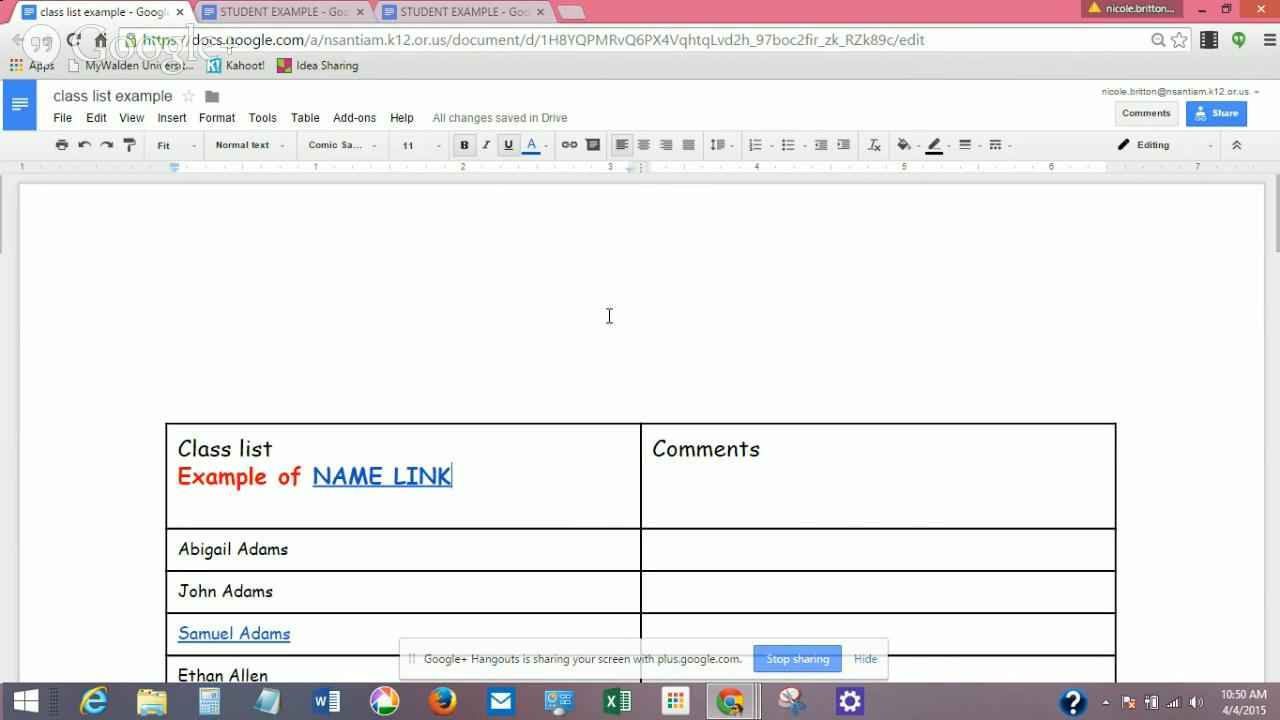
Open the class list's link sharing settings and restrict link holders to Can view.
{"action": "left_click", "coordinate": [1222, 115]}
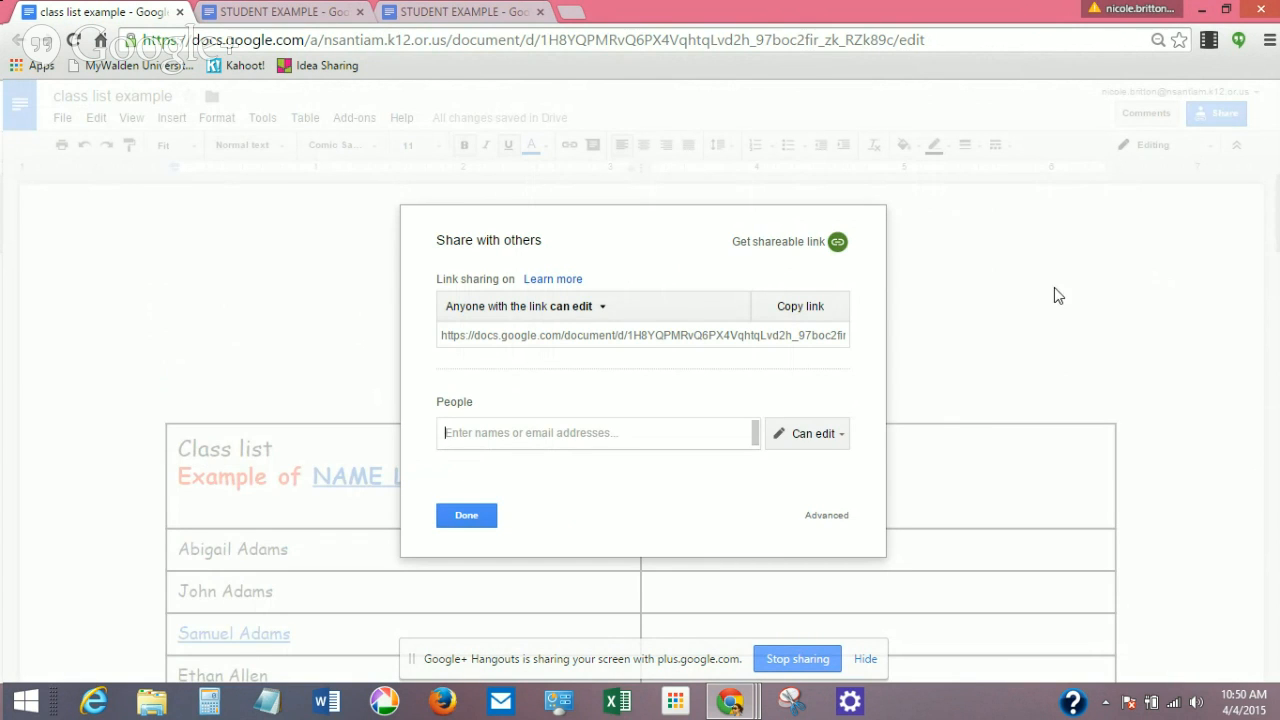
{"action": "left_click", "coordinate": [826, 516]}
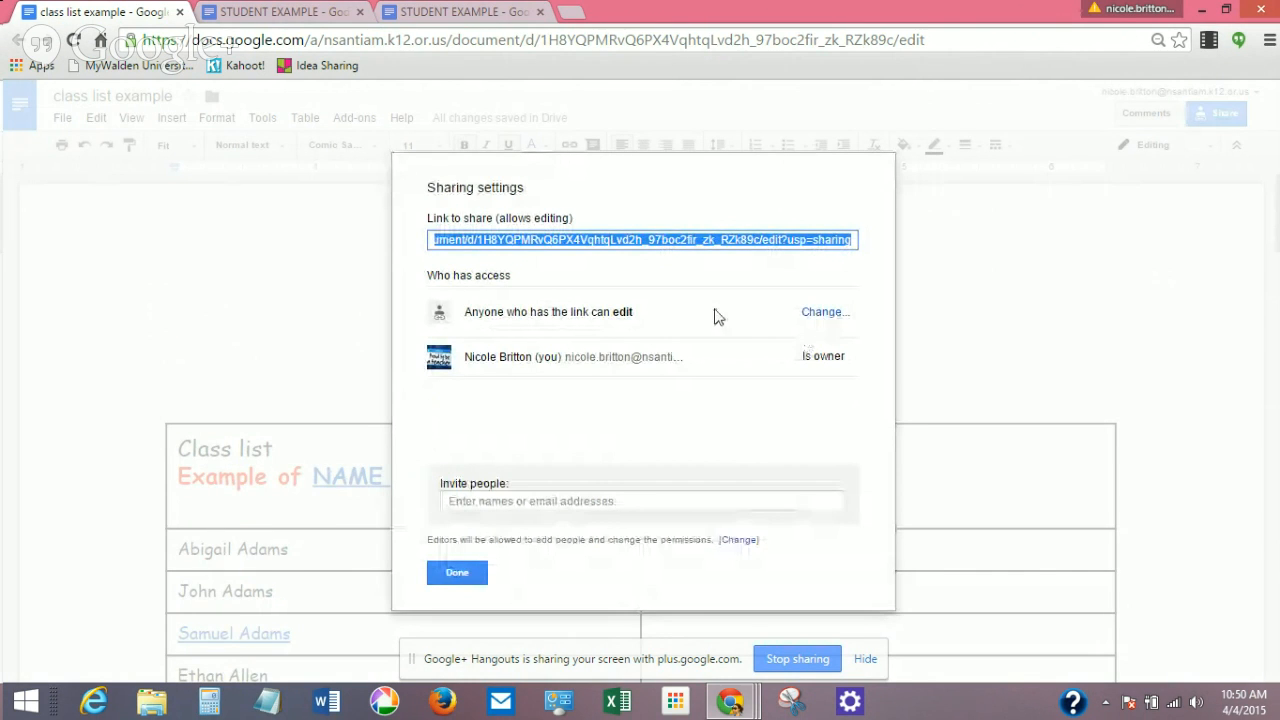
{"action": "left_click", "coordinate": [824, 318]}
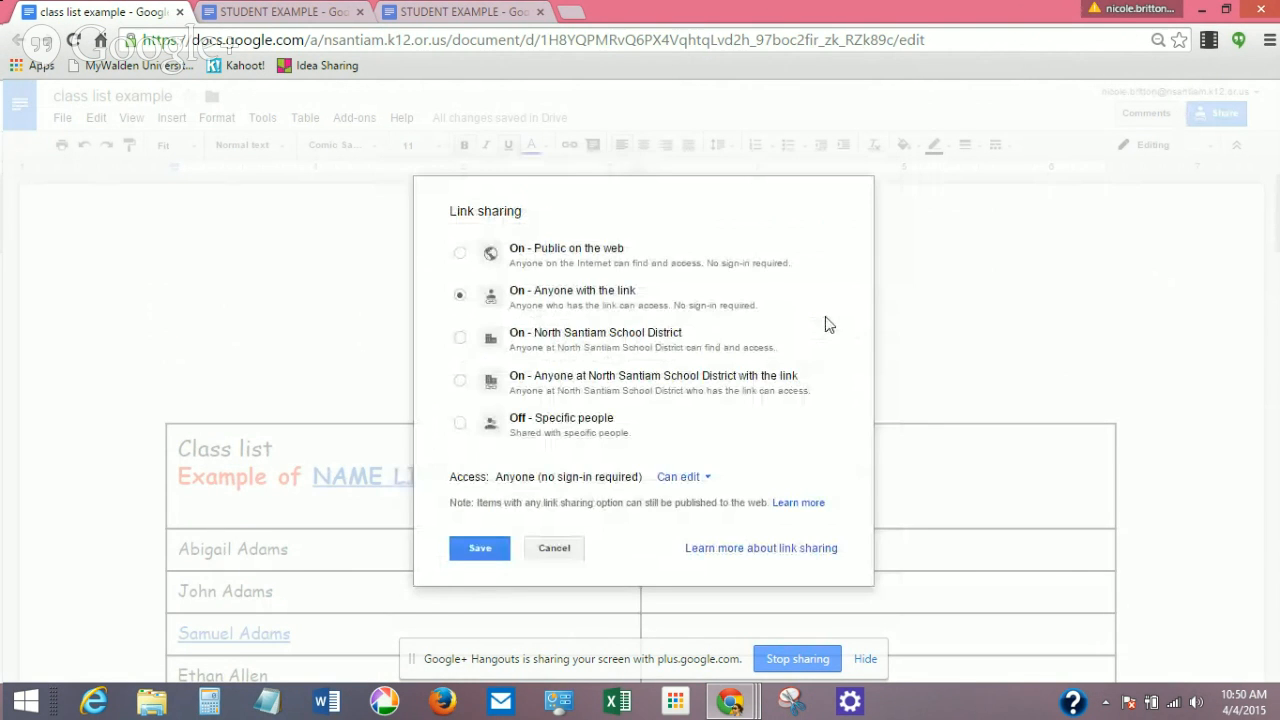
{"action": "left_click", "coordinate": [680, 477]}
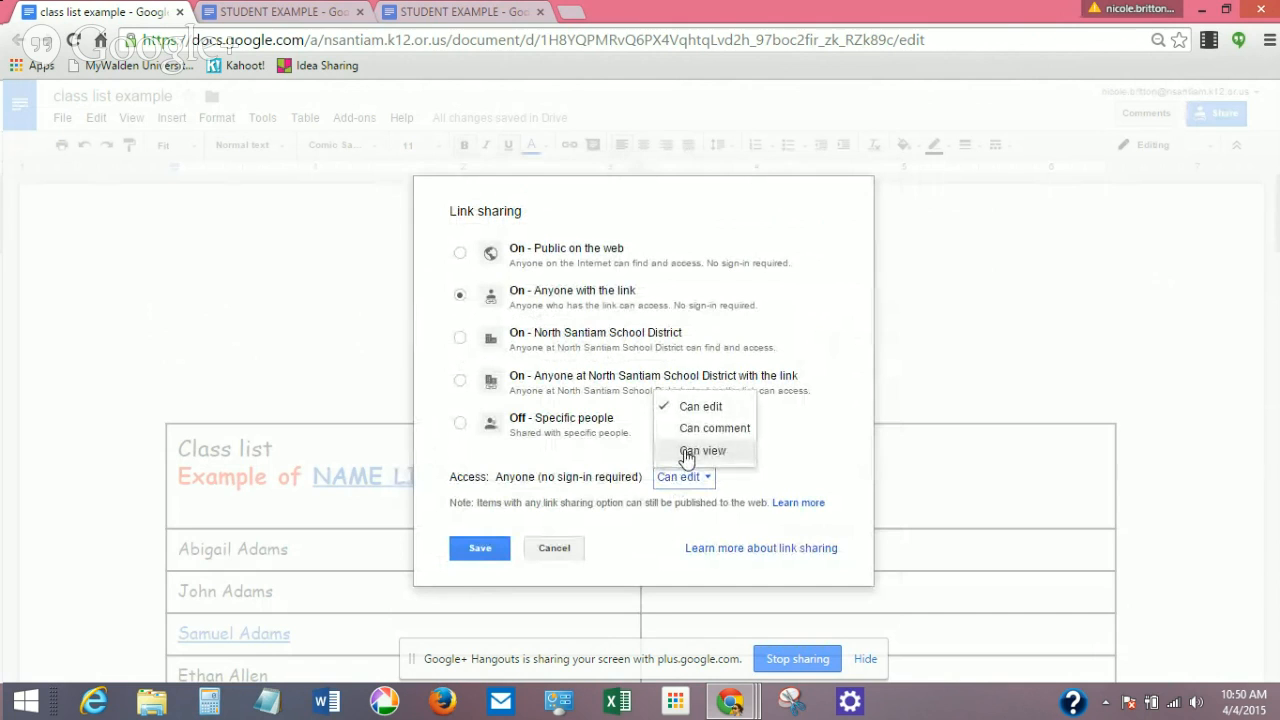
{"action": "left_click", "coordinate": [687, 451]}
Save the view-only link access, close sharing, and bring the Hangouts broadcast window forward.
{"action": "left_click", "coordinate": [459, 553]}
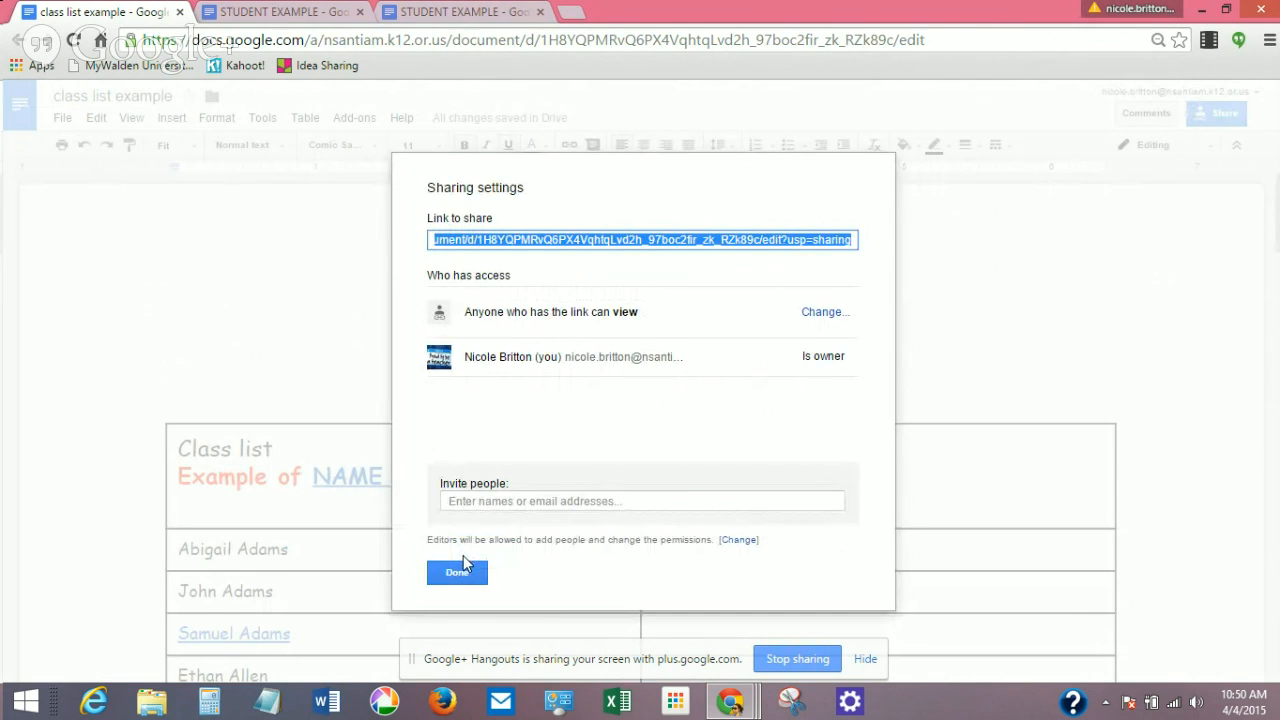
{"action": "left_click", "coordinate": [462, 566]}
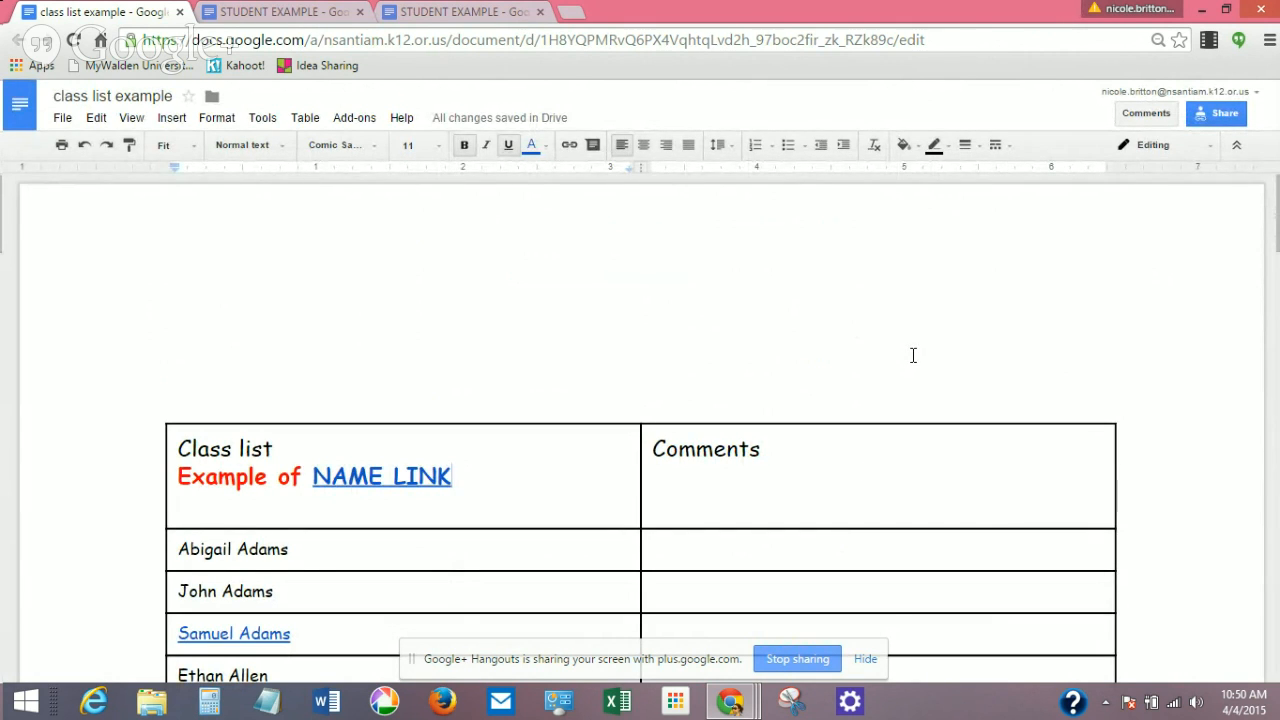
{"action": "mouse_move", "coordinate": [731, 701]}
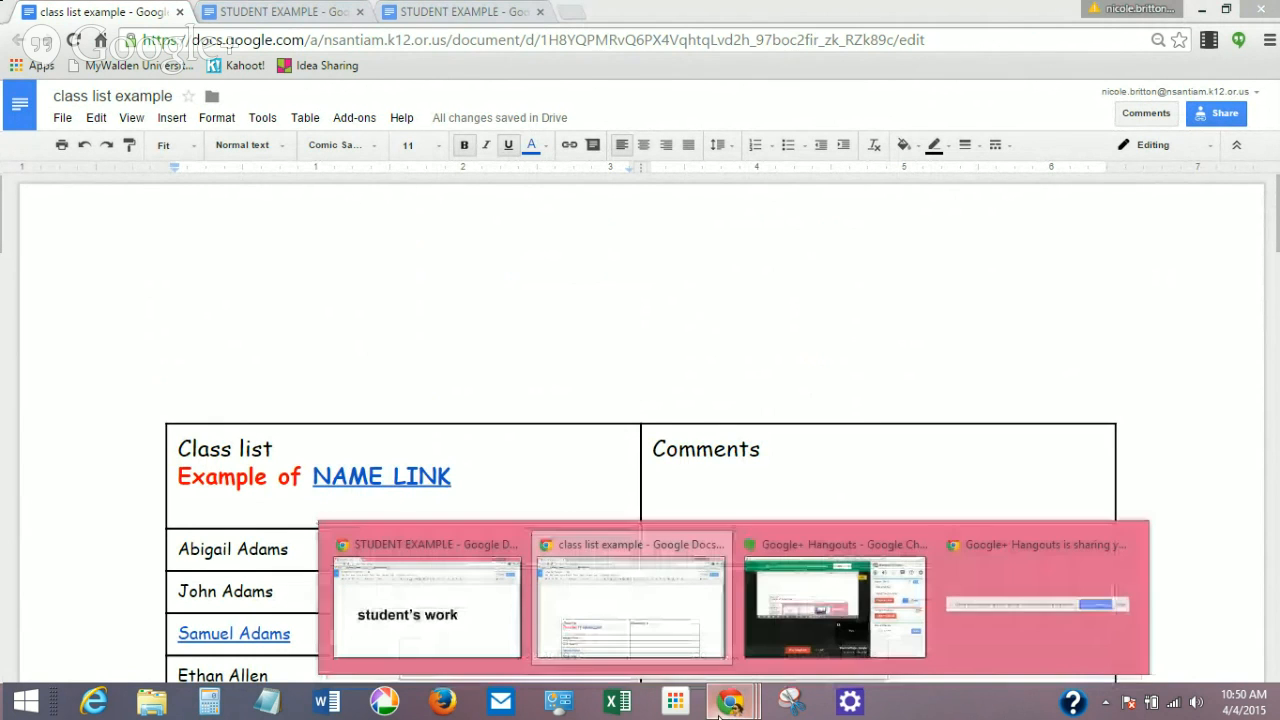
{"action": "left_click", "coordinate": [757, 624]}
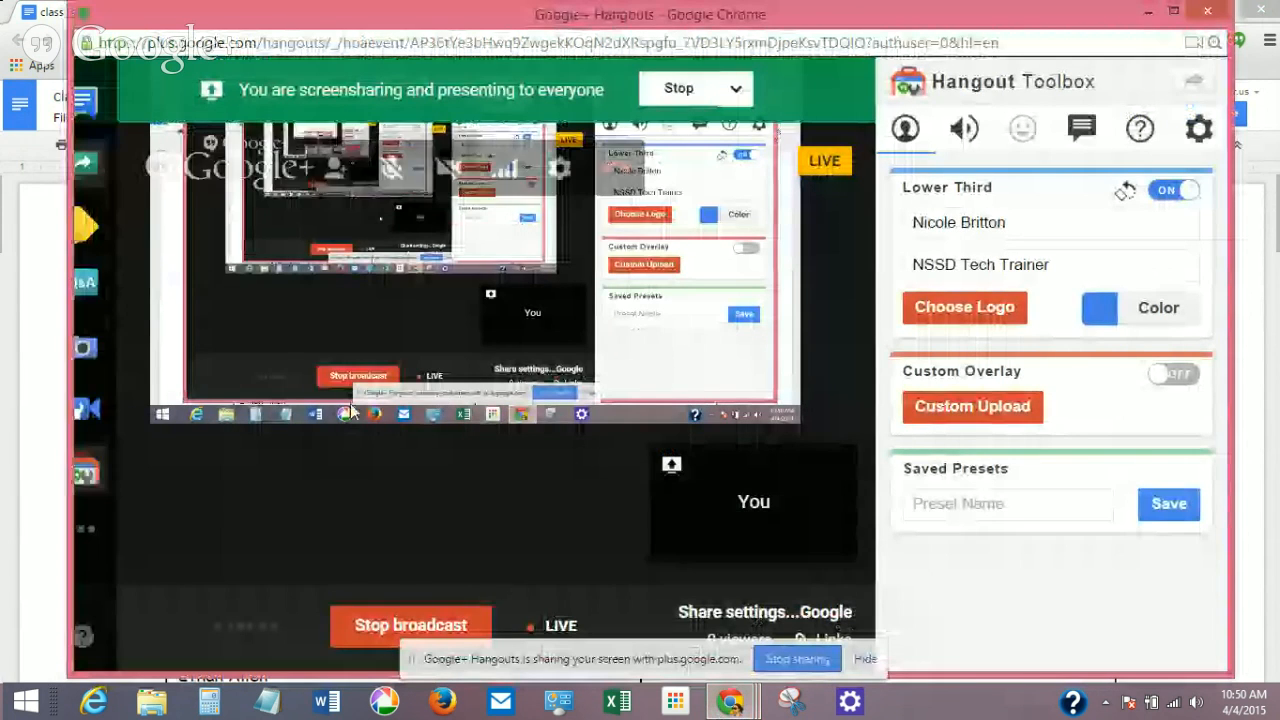